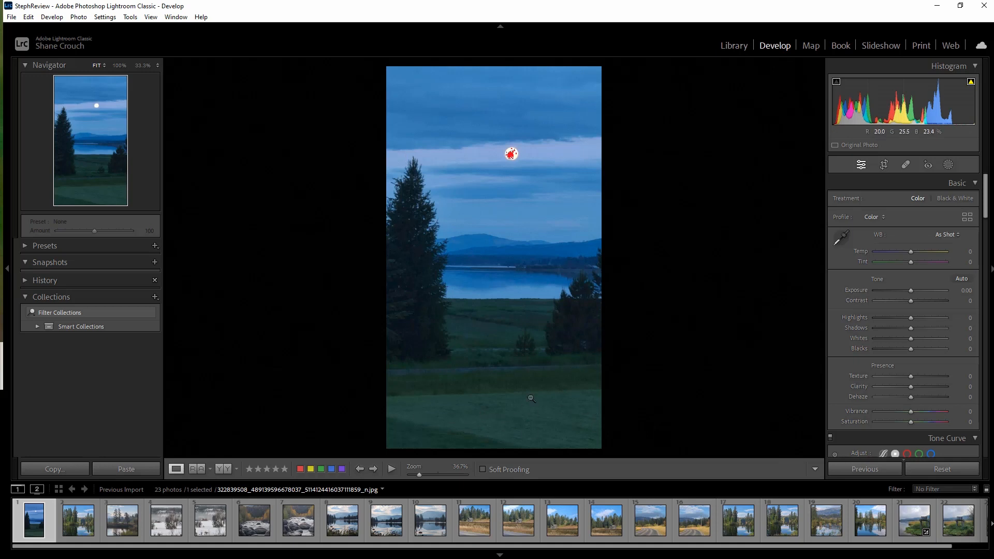
Crop the moonlit lake photo to a 5 x 7 aspect at full width, framing the moon and lake inside the crop.
click(886, 163)
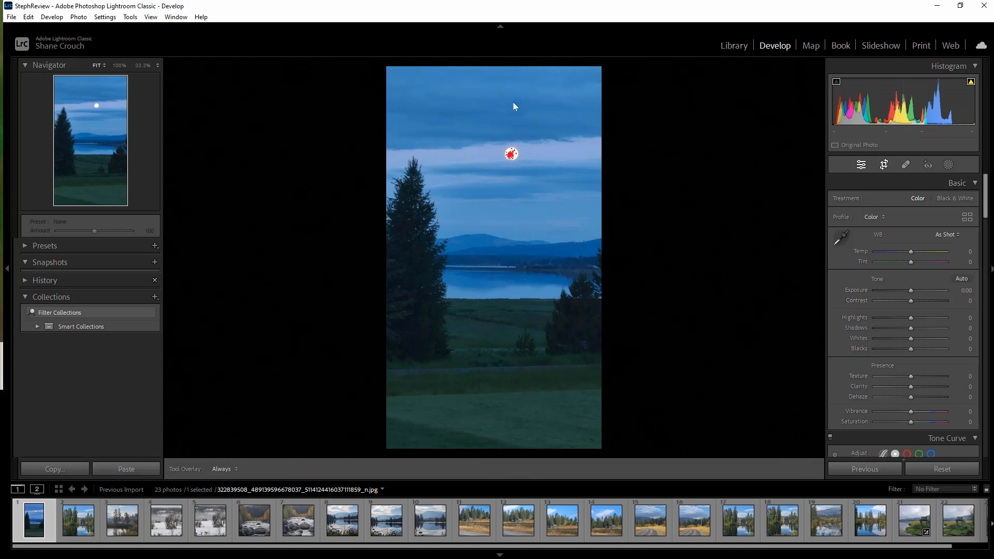
drag(520, 93, 527, 126)
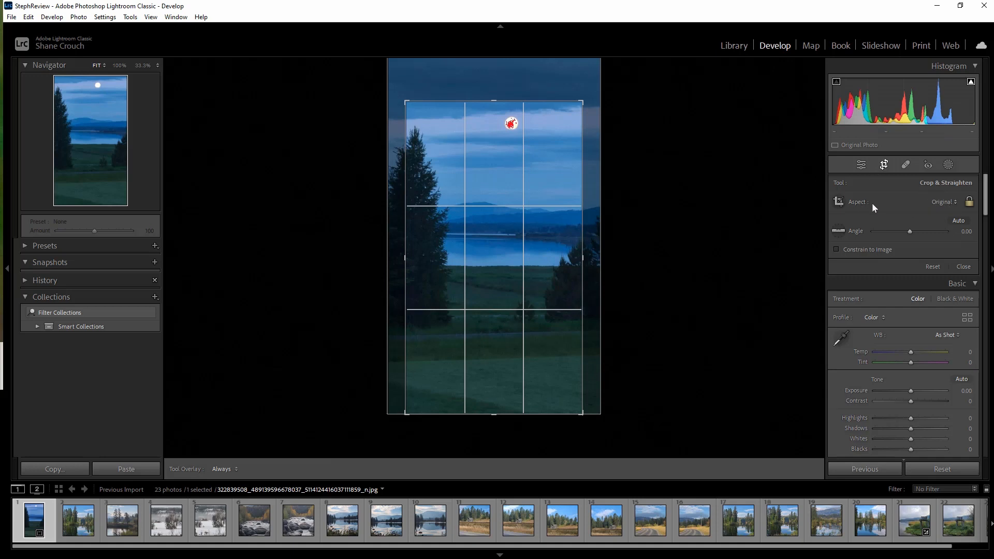
click(932, 203)
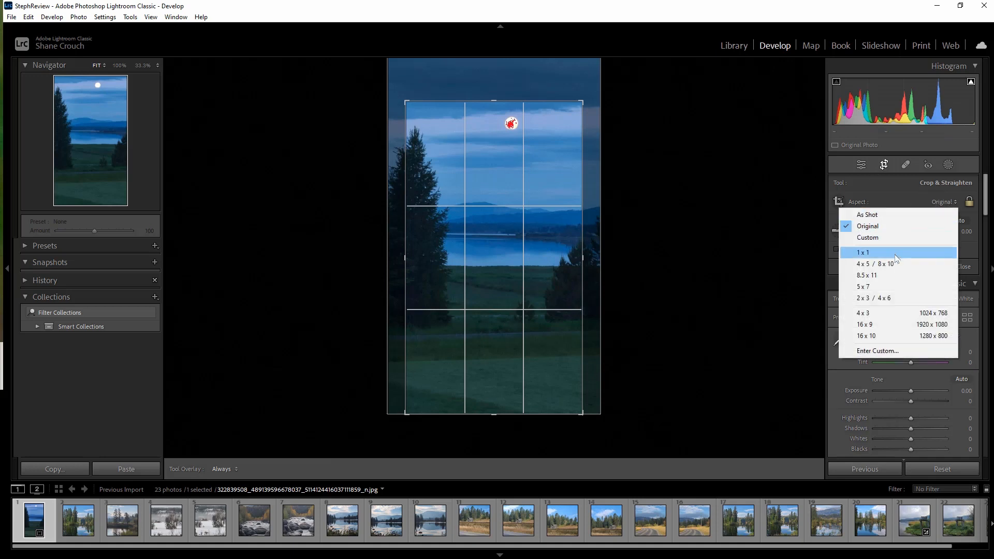
click(887, 287)
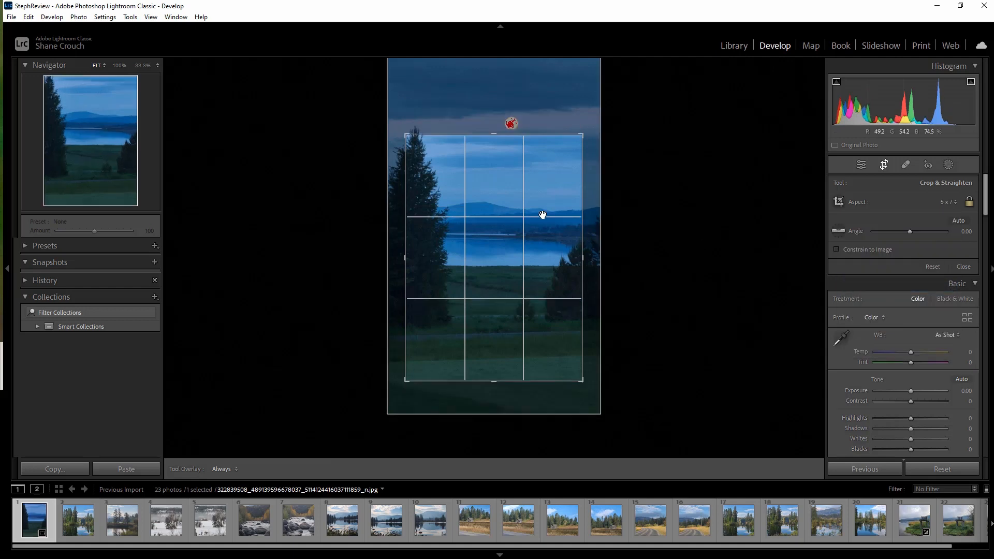
drag(538, 202, 626, 264)
drag(536, 266, 621, 257)
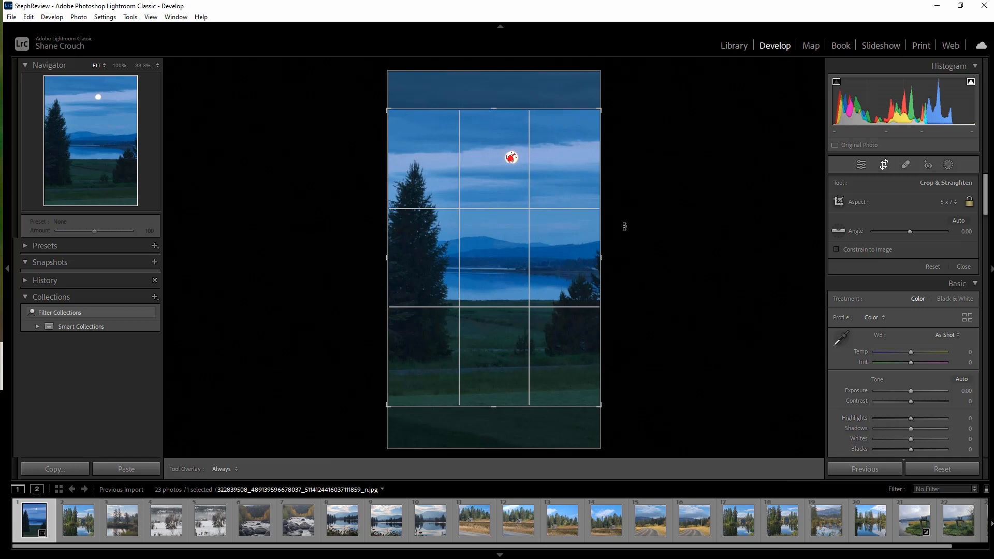
drag(539, 241, 540, 242)
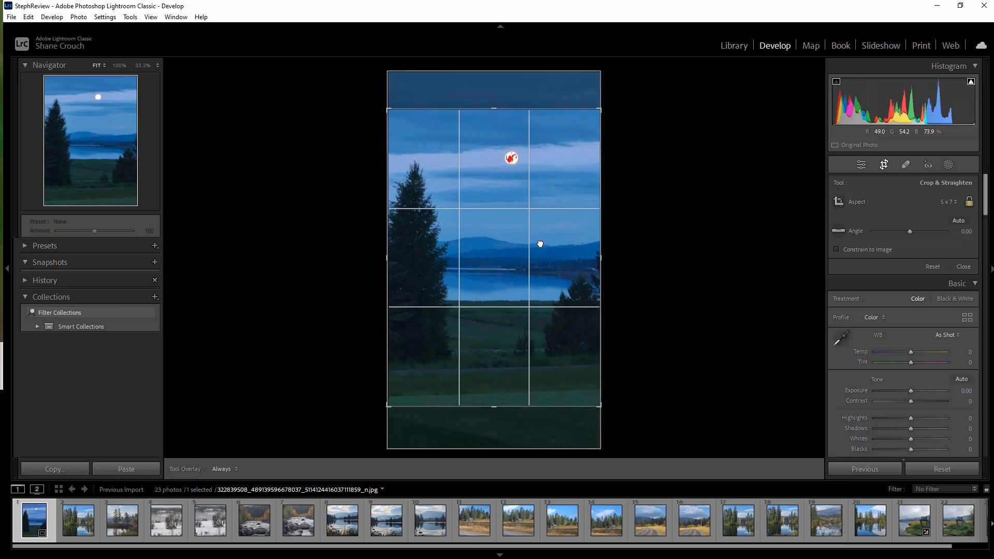
Change the crop aspect to 4 x 3, reposition the photo to trim the upper sky and lower grass, and apply the crop.
click(955, 203)
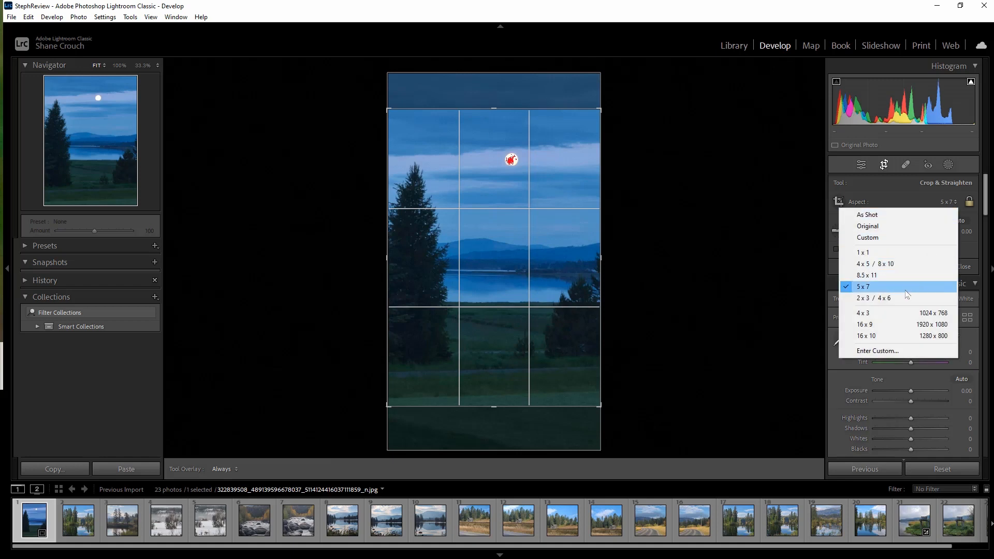
click(896, 313)
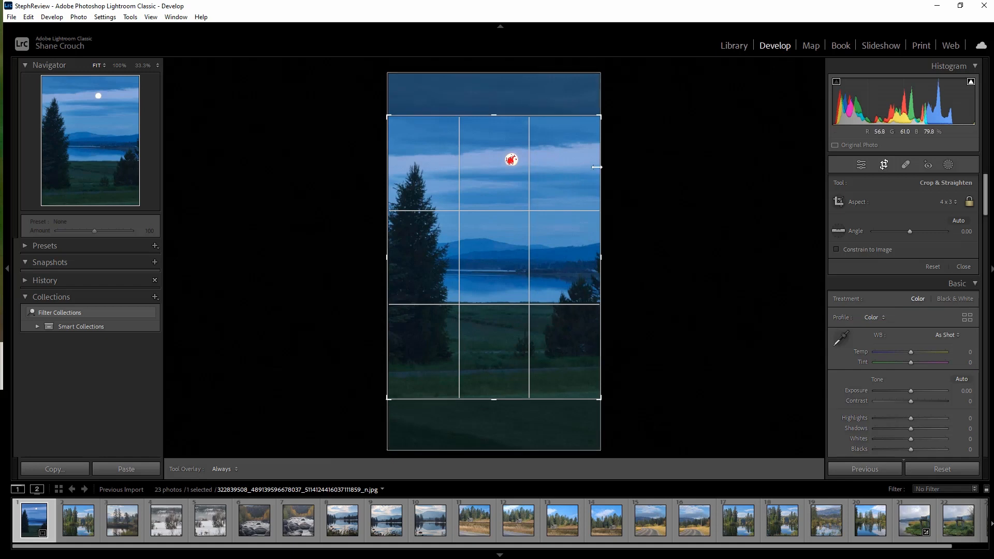
drag(572, 167, 579, 173)
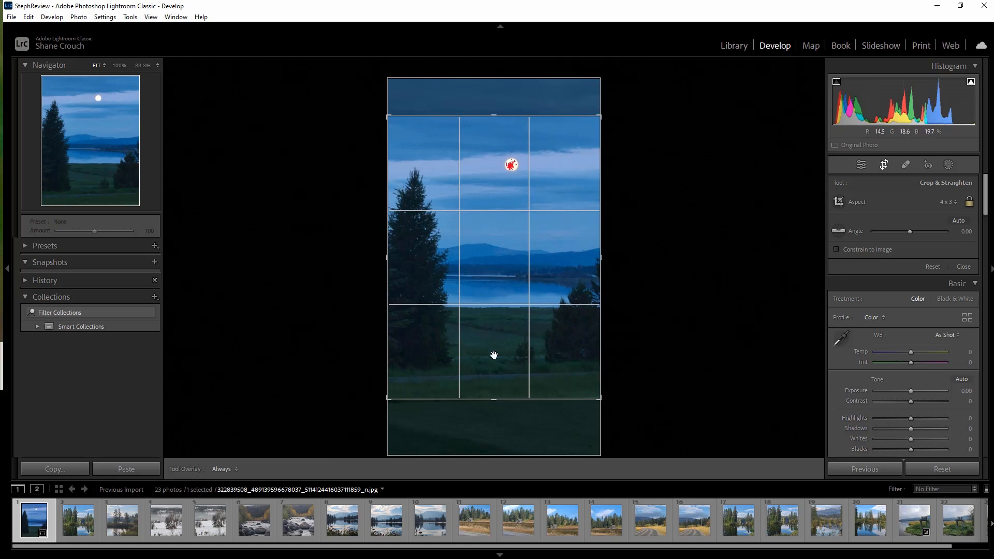
drag(496, 267, 509, 228)
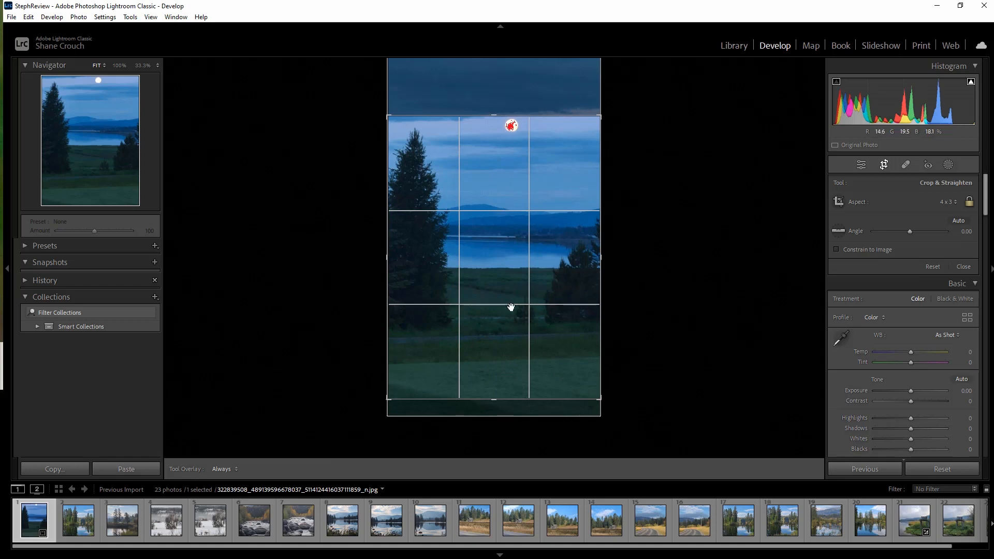
drag(510, 257, 509, 289)
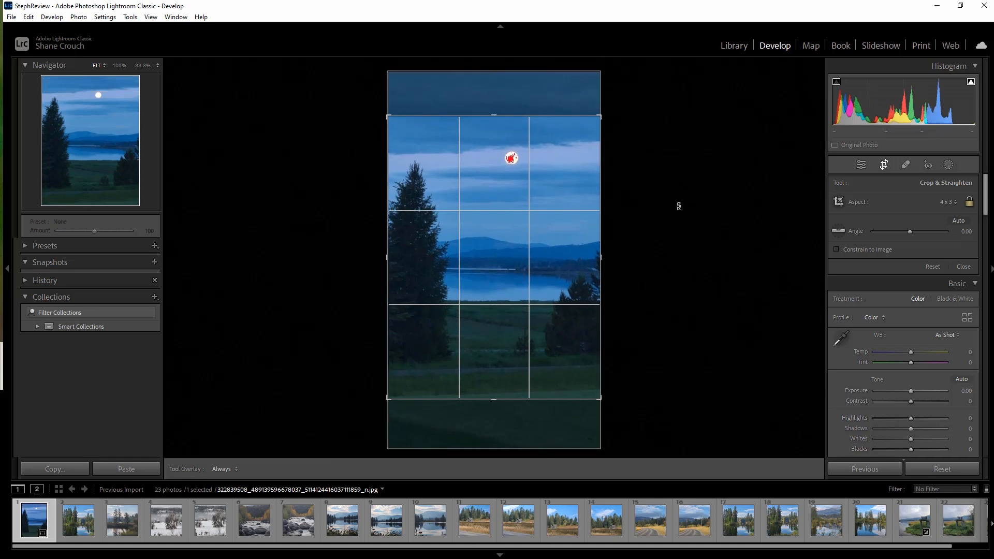
drag(481, 257, 480, 258)
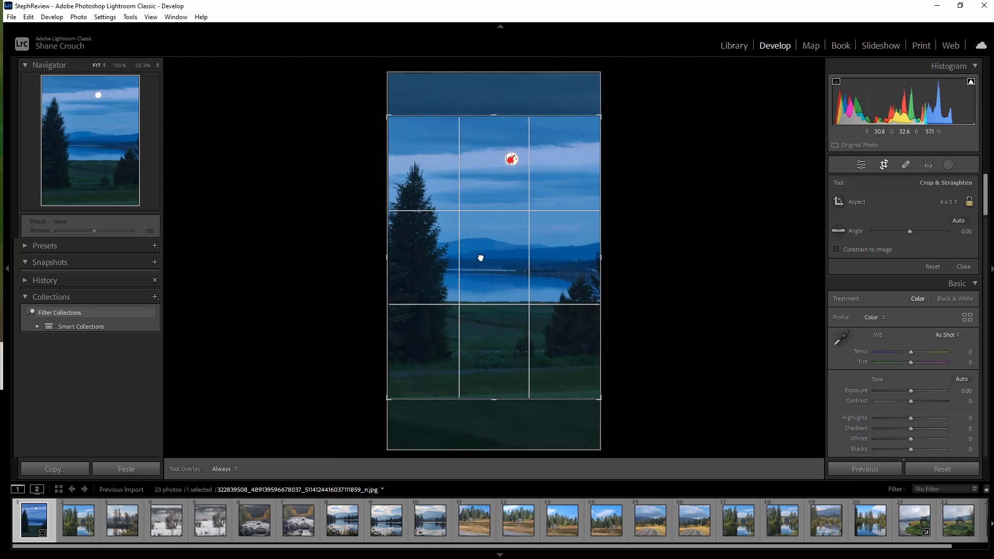
click(878, 166)
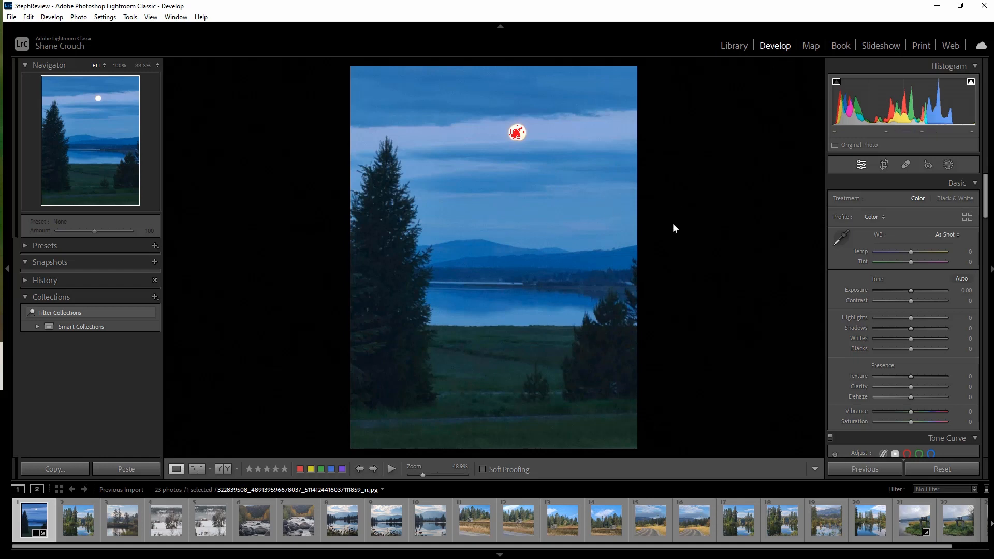
Create a sky mask and set its Clarity to 89.
click(948, 165)
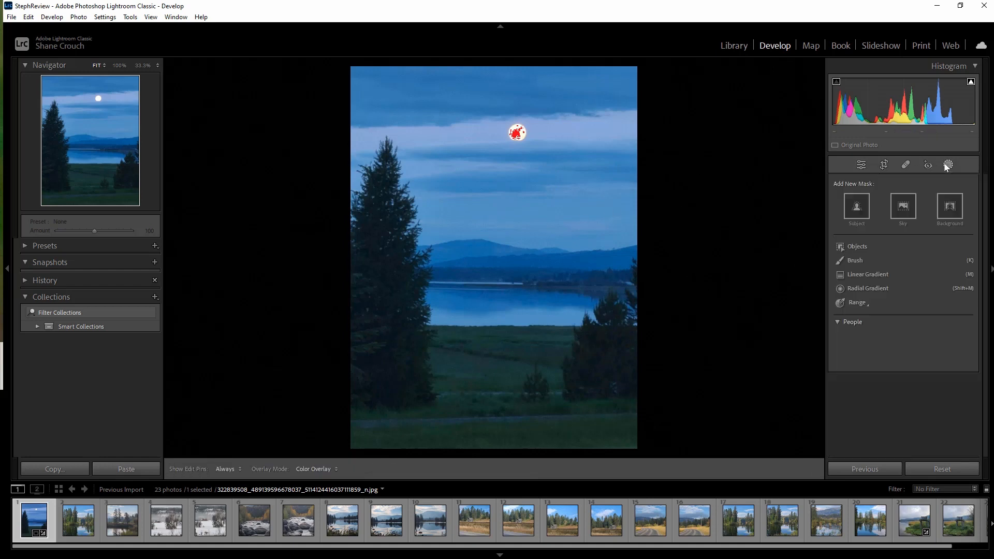
click(908, 212)
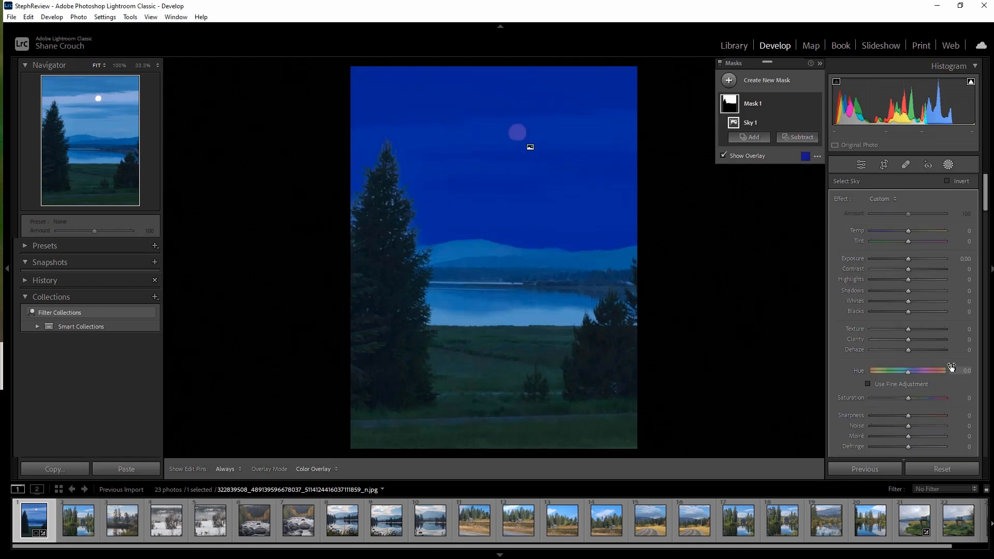
drag(918, 343, 940, 340)
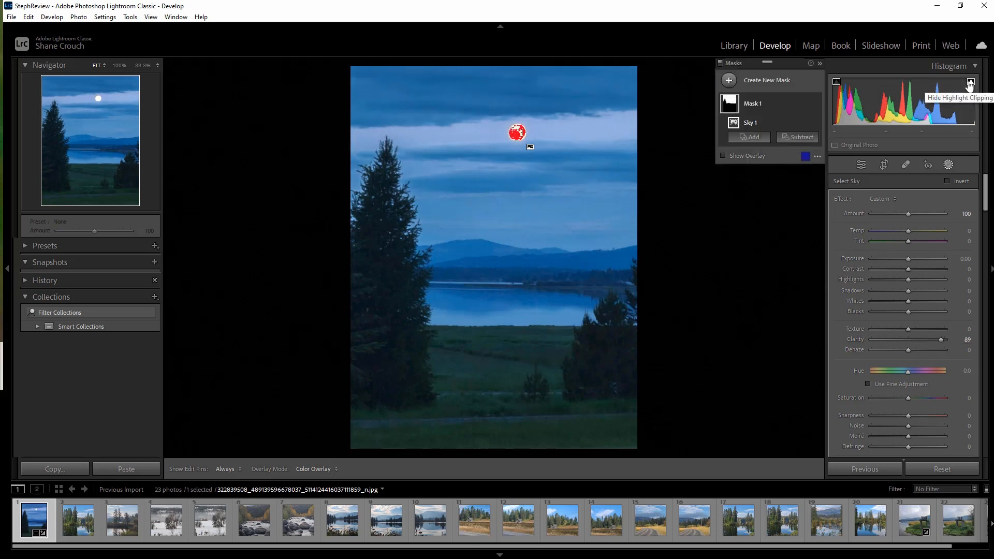
Turn off the highlight clipping warning and set the sky mask's Whites to 38.
click(969, 83)
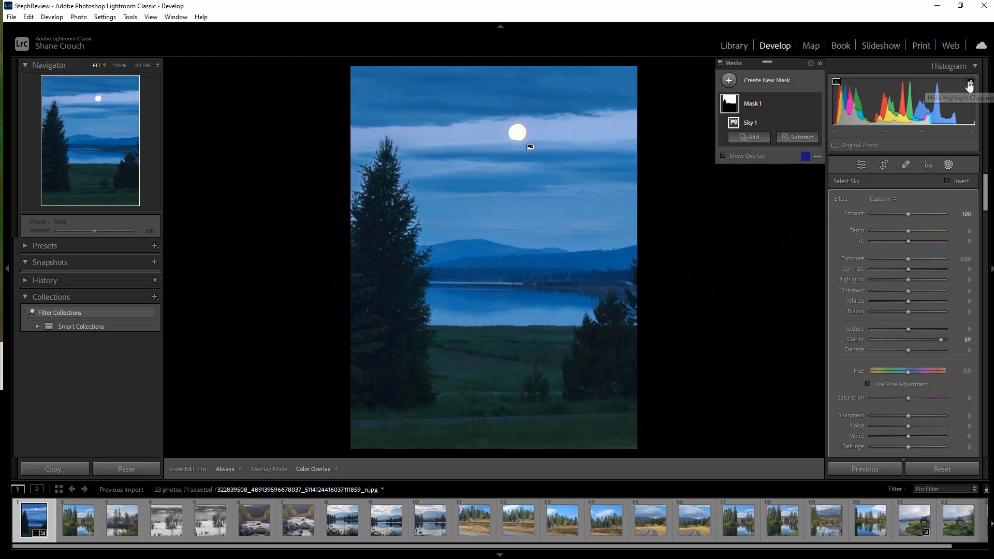
click(925, 302)
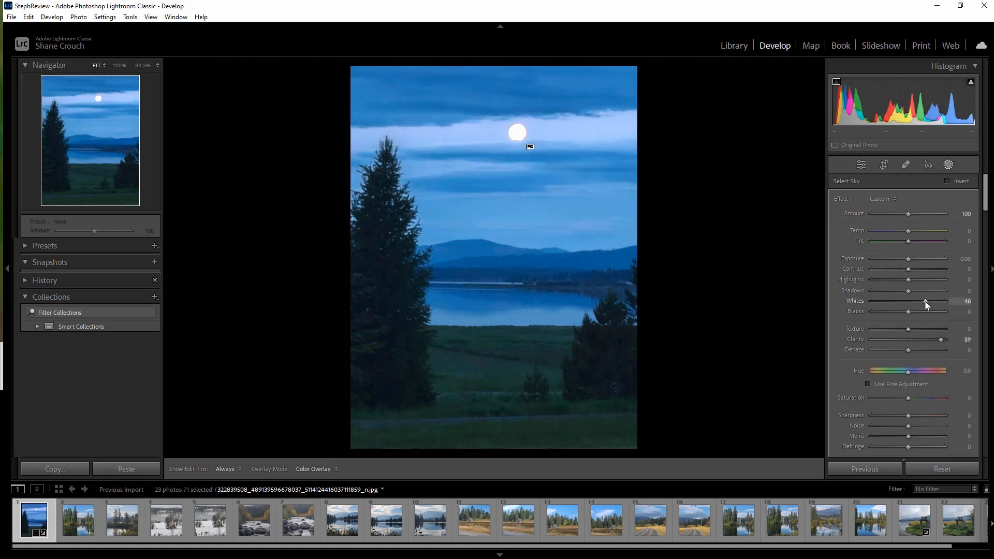
drag(925, 304, 921, 302)
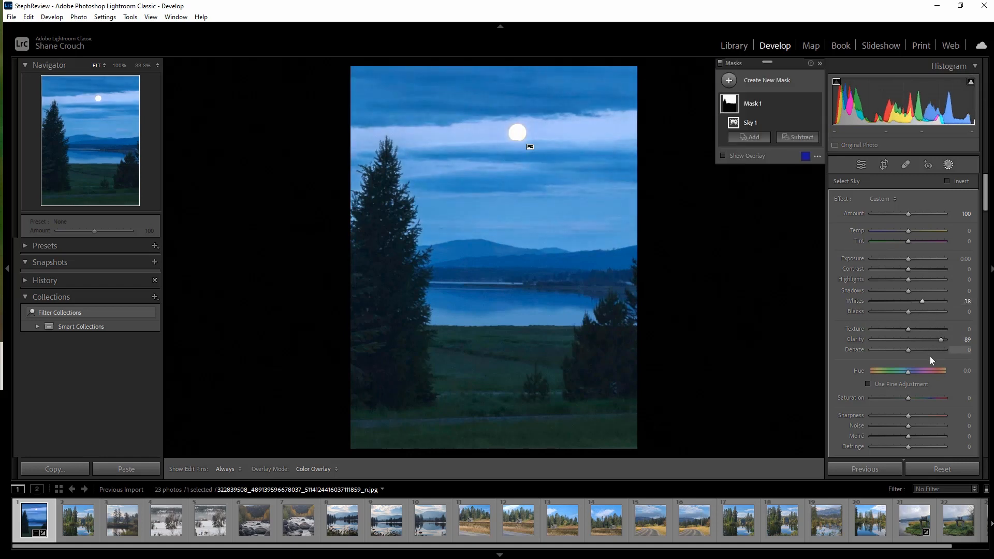
Compare the photo with and without the mask adjustments by toggling them off and on.
click(720, 66)
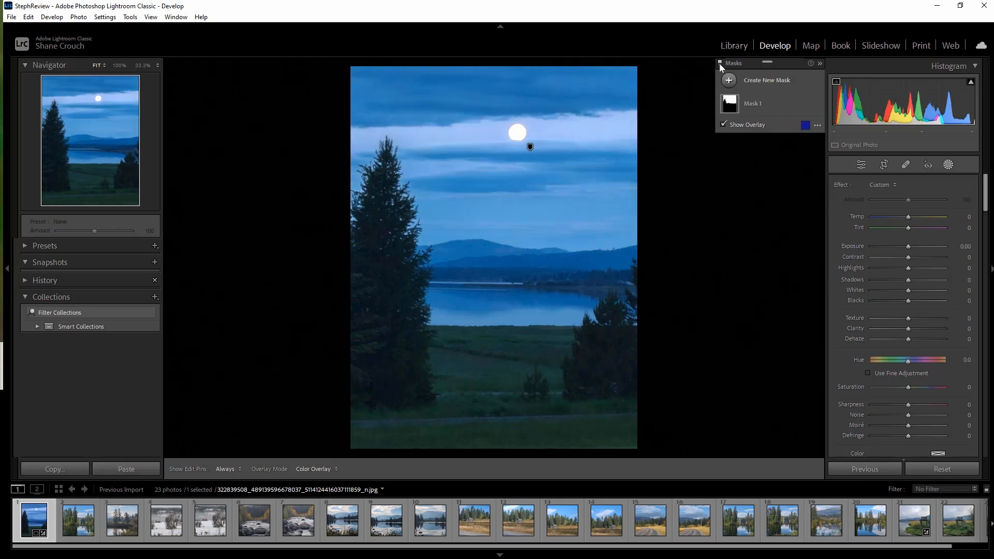
click(720, 64)
click(720, 65)
click(720, 64)
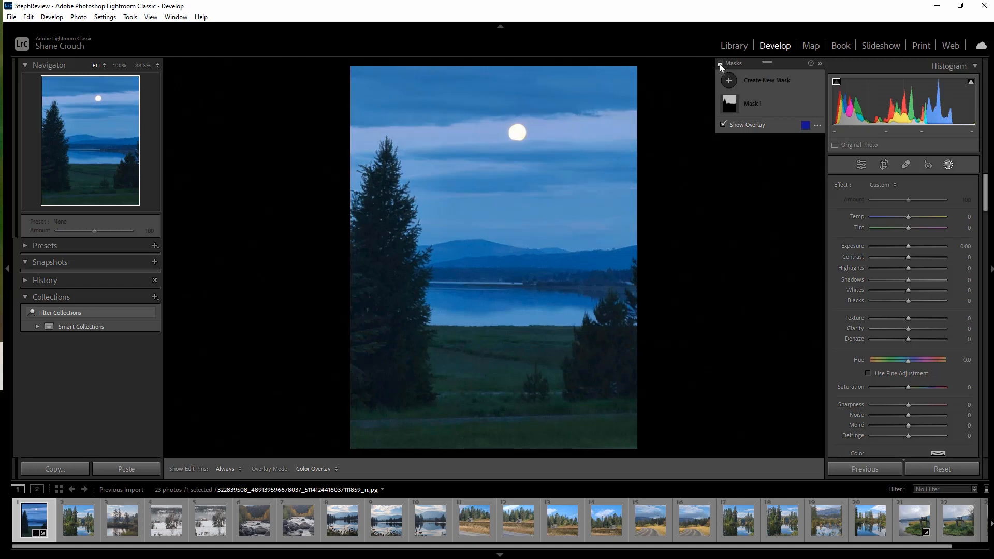
click(720, 65)
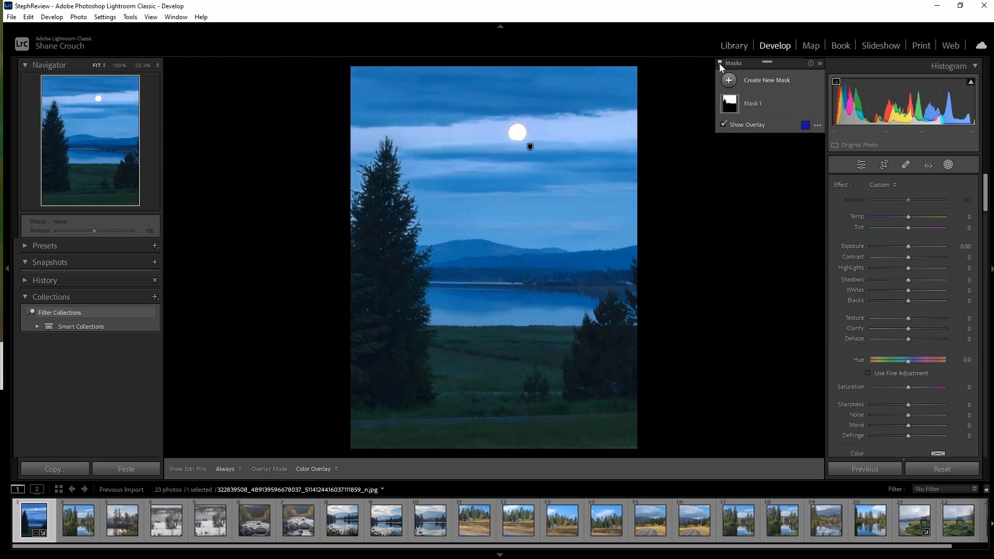
click(720, 64)
click(720, 64)
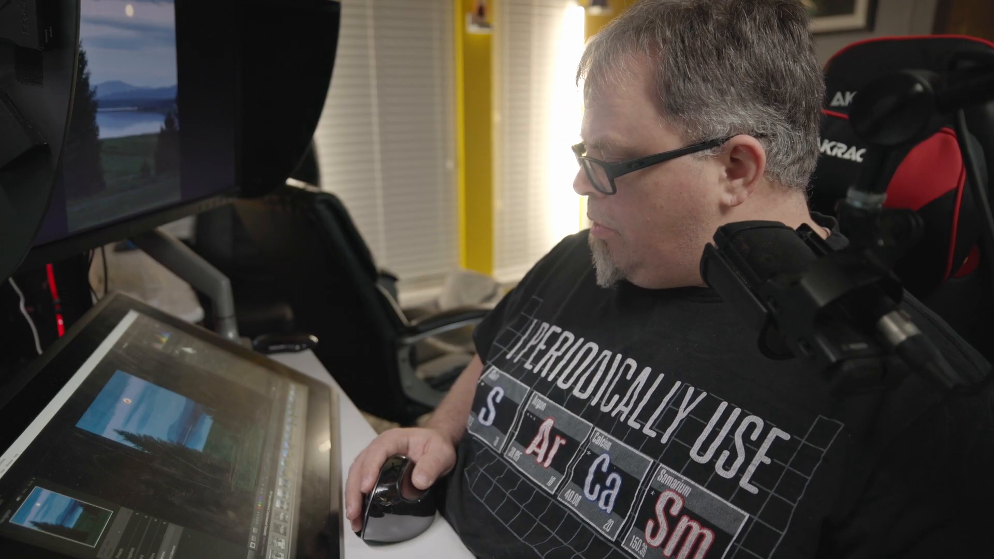
Open the moonlit lake photo in Adobe Photoshop 2023 as a copy with Lightroom adjustments.
key(r)
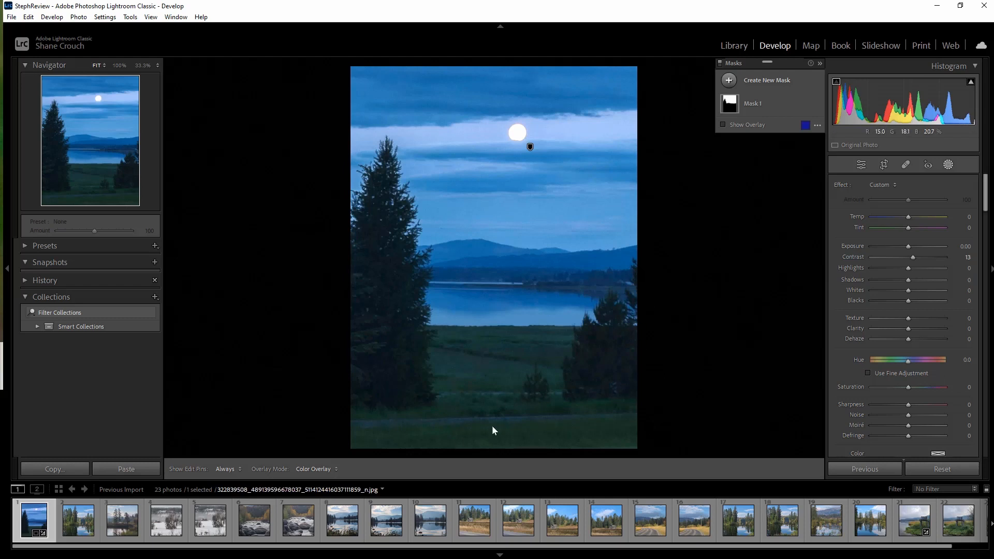
right_click(26, 522)
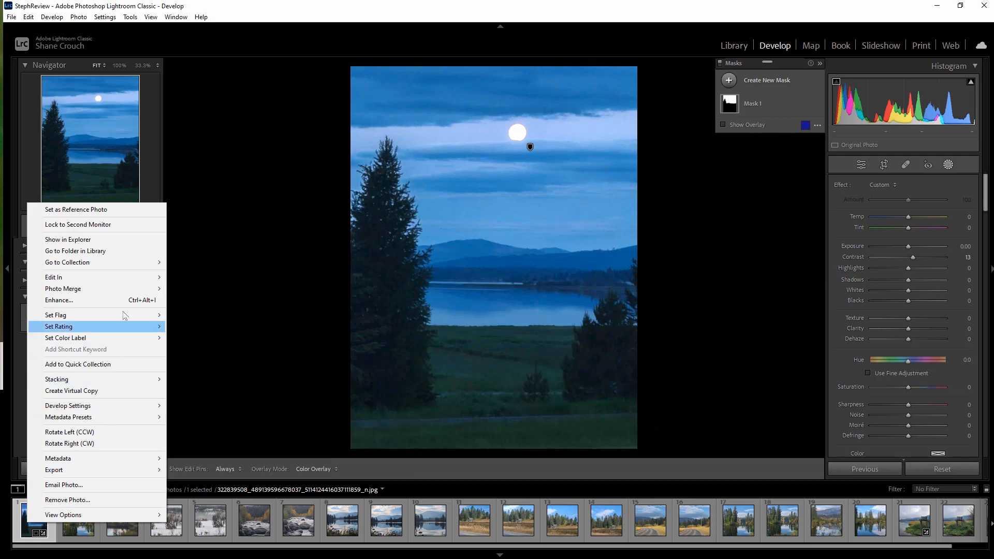
mouse_move(136, 281)
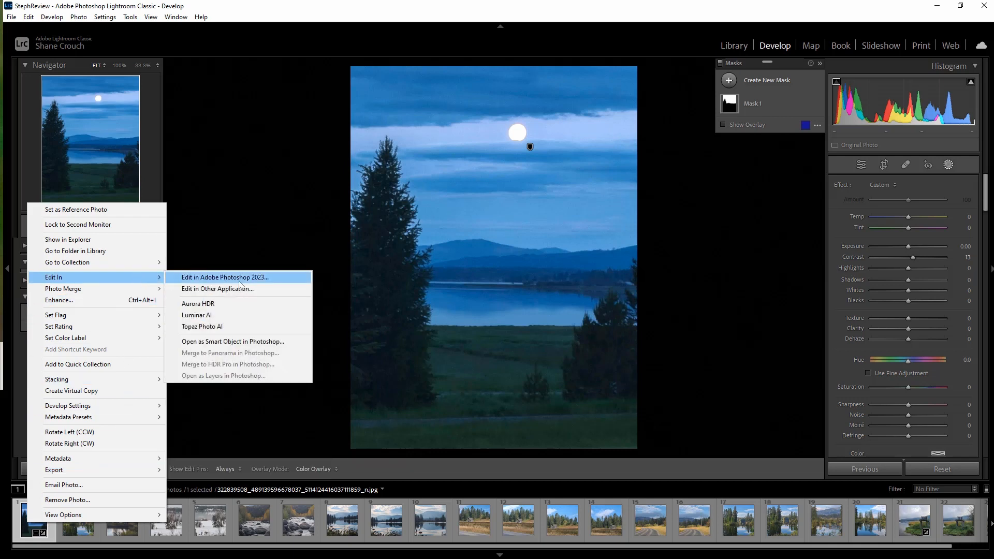
click(240, 283)
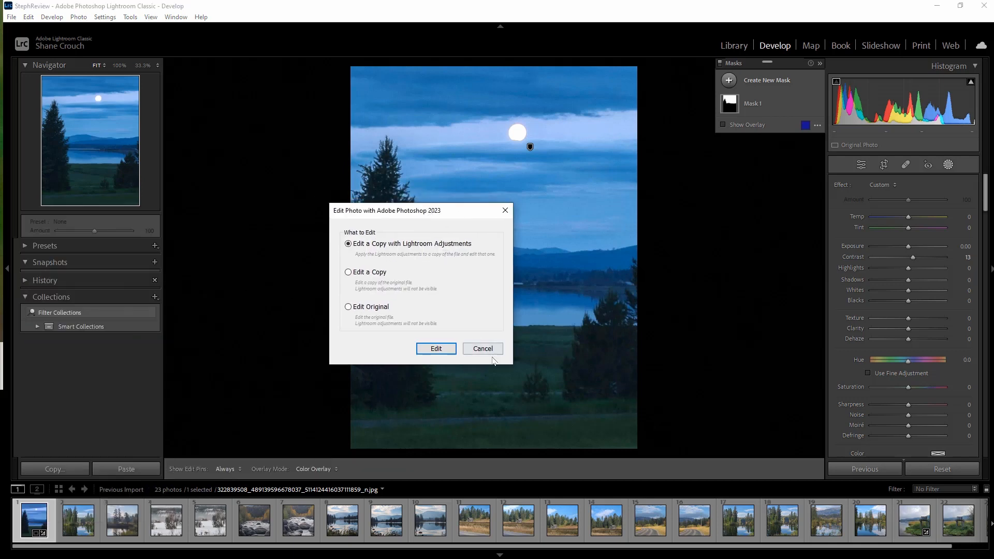
click(436, 348)
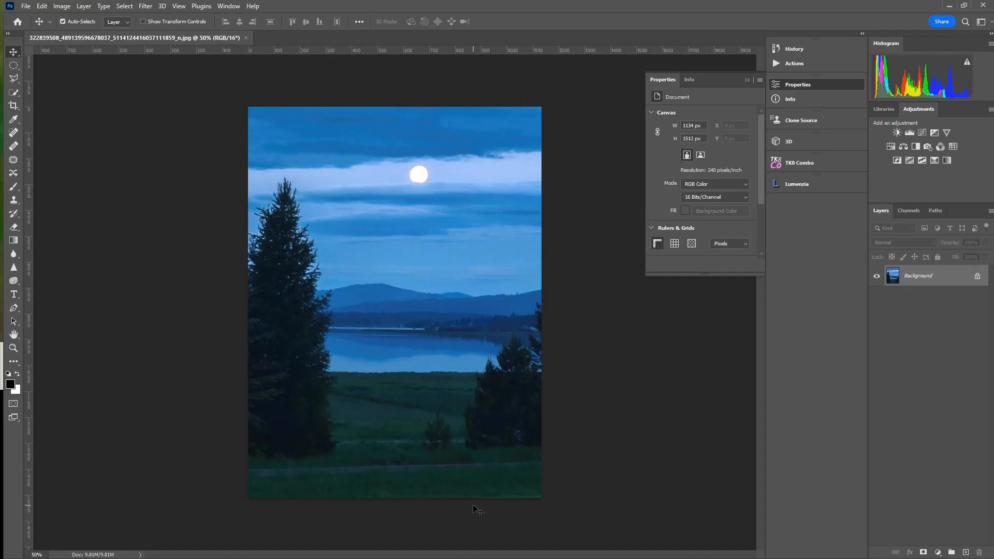
Remove the pale path lines across the foreground grass with a 39 px Spot Healing Brush and save the edited copy.
click(15, 135)
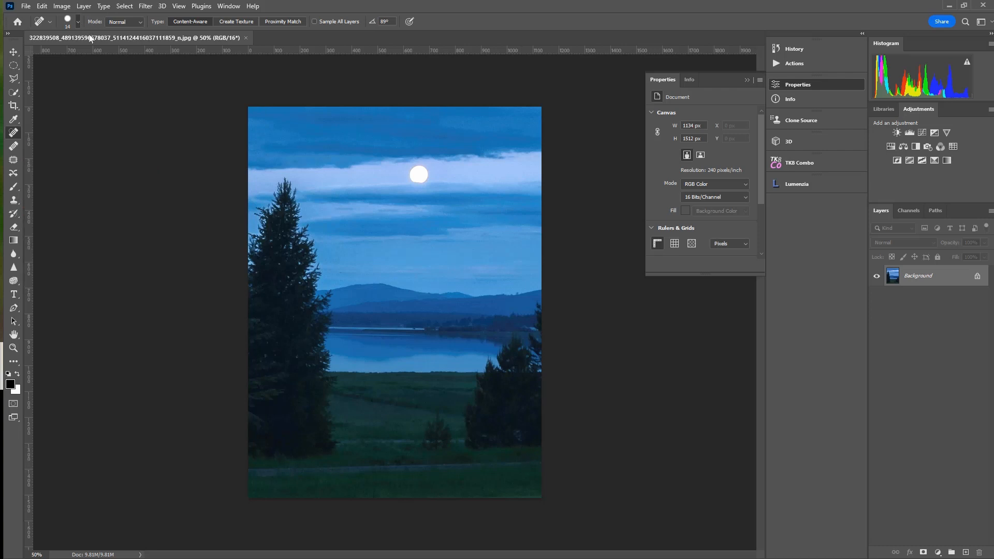
click(78, 22)
drag(40, 52, 41, 53)
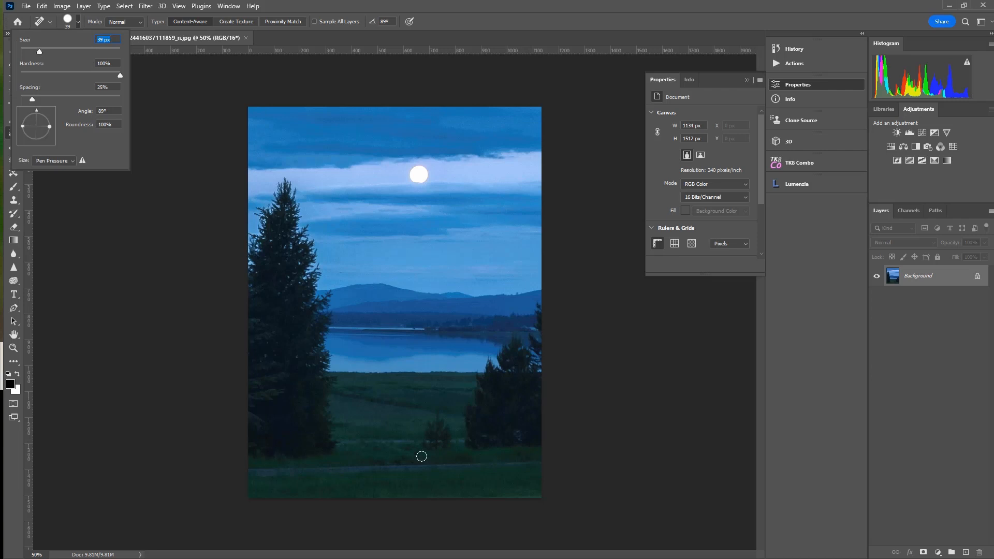
drag(539, 462, 247, 471)
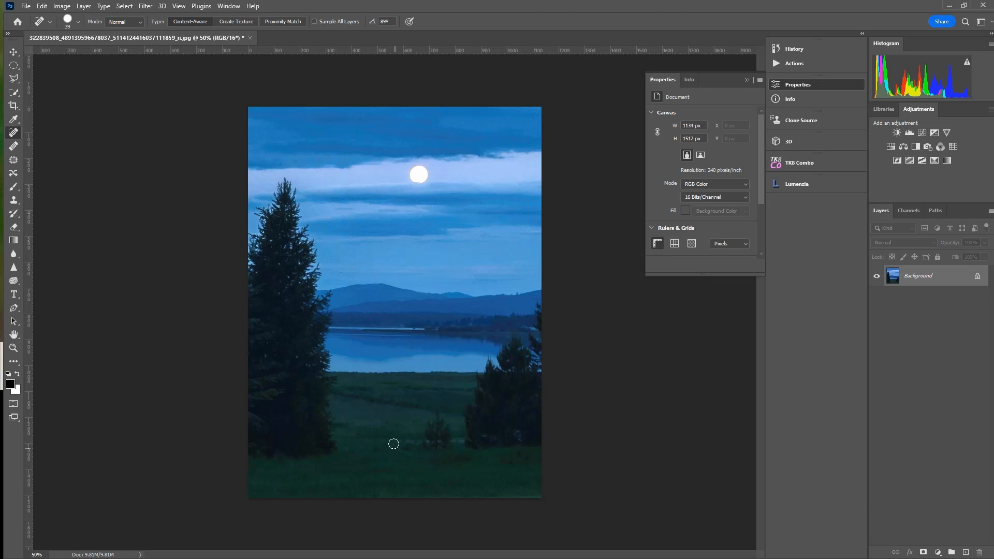
mouse_move(414, 441)
mouse_down()
mouse_move(393, 443)
mouse_move(439, 443)
mouse_up()
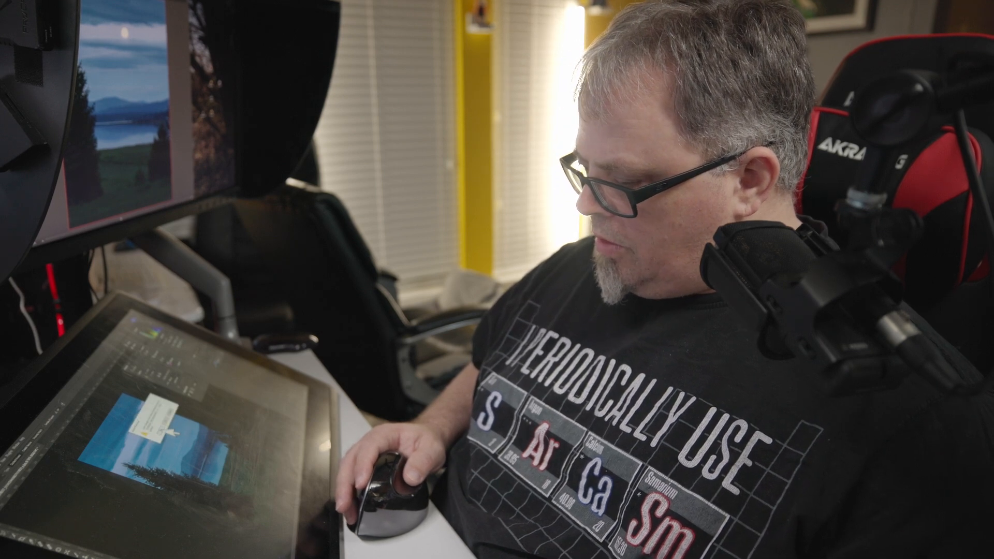
click(167, 431)
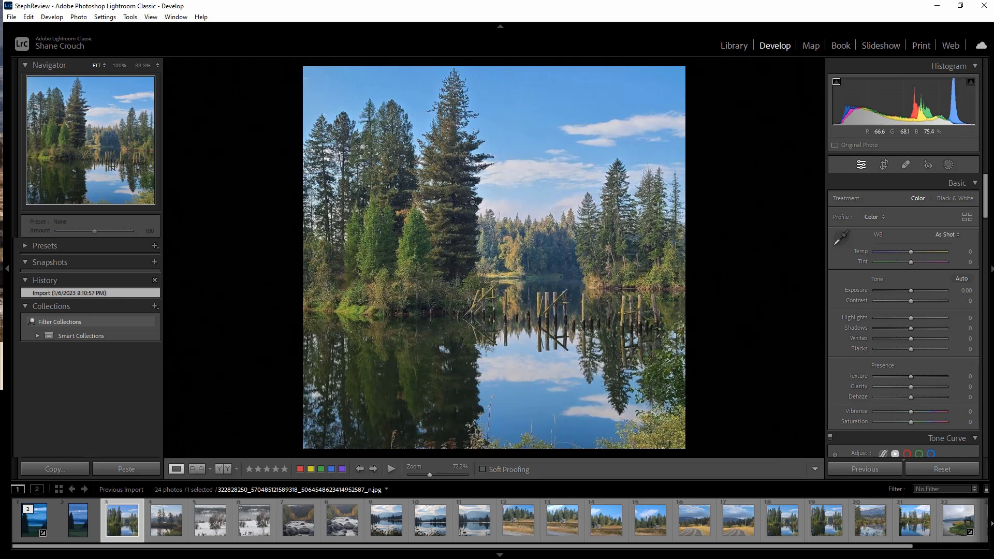
Set Highlights to −52 on the lake photo with wooden pilings in Lightroom Classic.
click(900, 318)
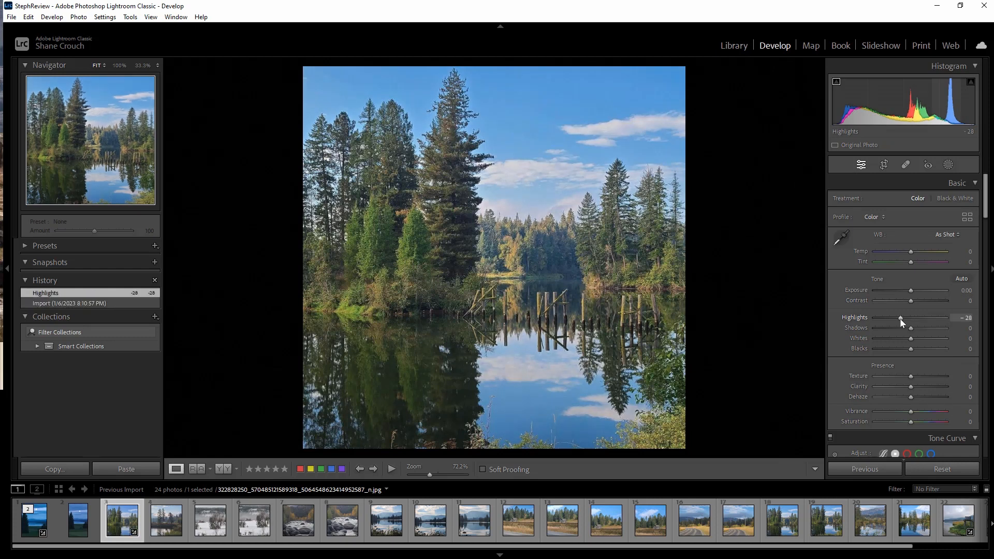
mouse_move(898, 318)
mouse_down()
mouse_move(889, 315)
mouse_move(916, 320)
mouse_move(891, 318)
mouse_up()
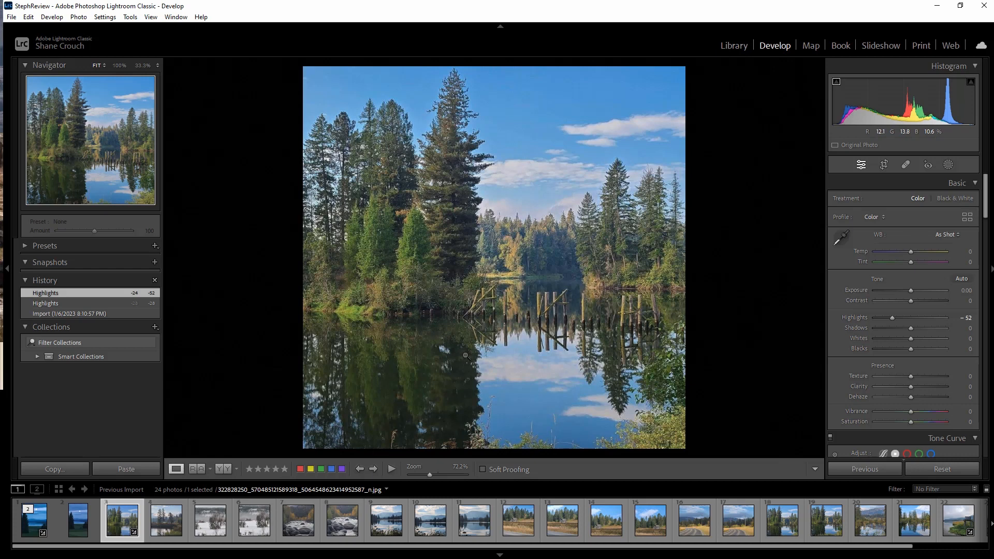
Remove the weeds sticking up into the water along the photo's lower edge with a size 77 Content-Aware Remove brush.
click(906, 164)
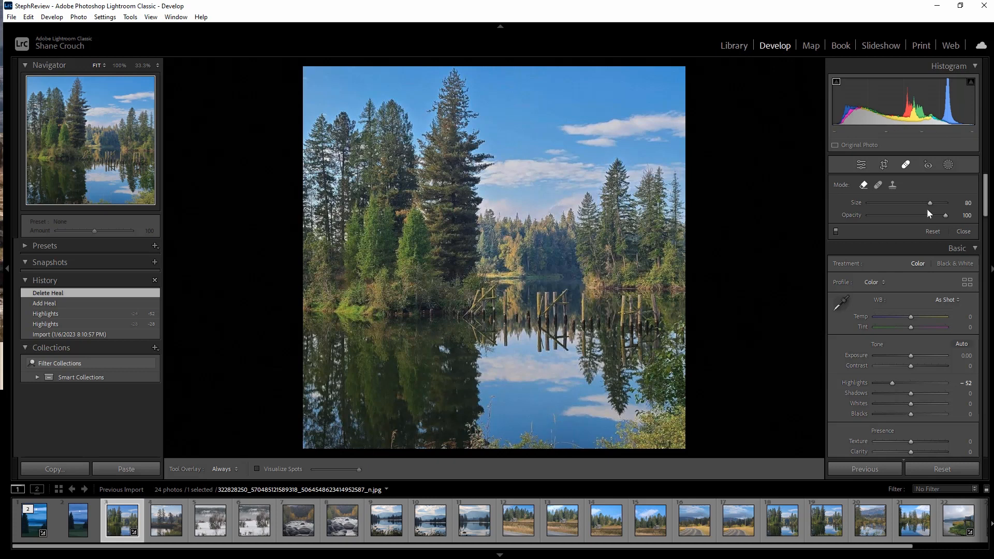
drag(925, 205, 924, 205)
drag(552, 417, 552, 431)
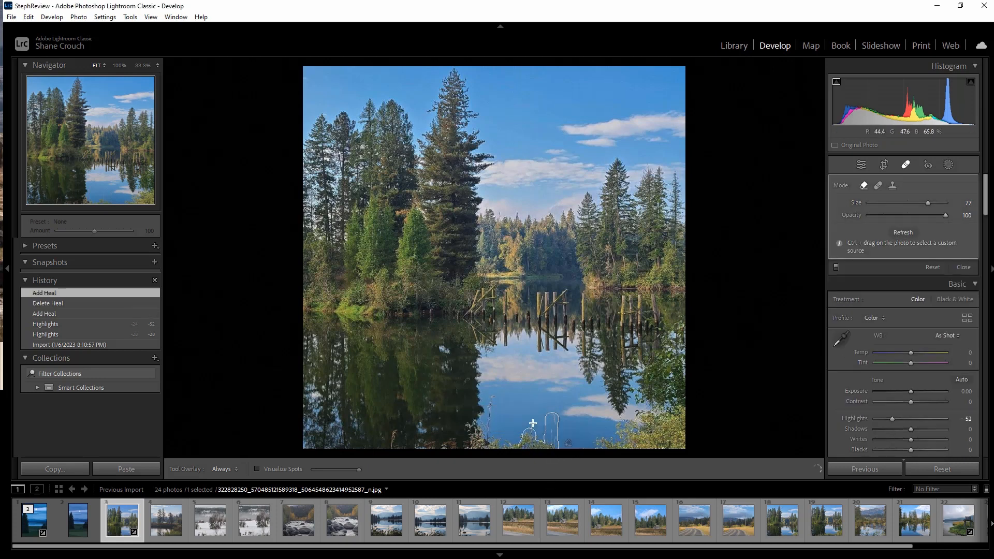
drag(487, 437, 491, 400)
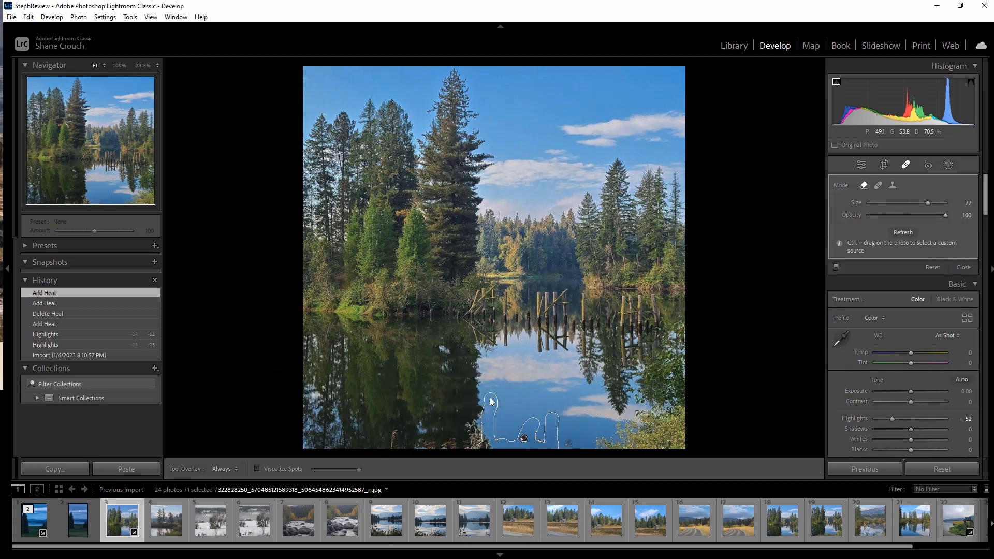
drag(473, 445, 476, 417)
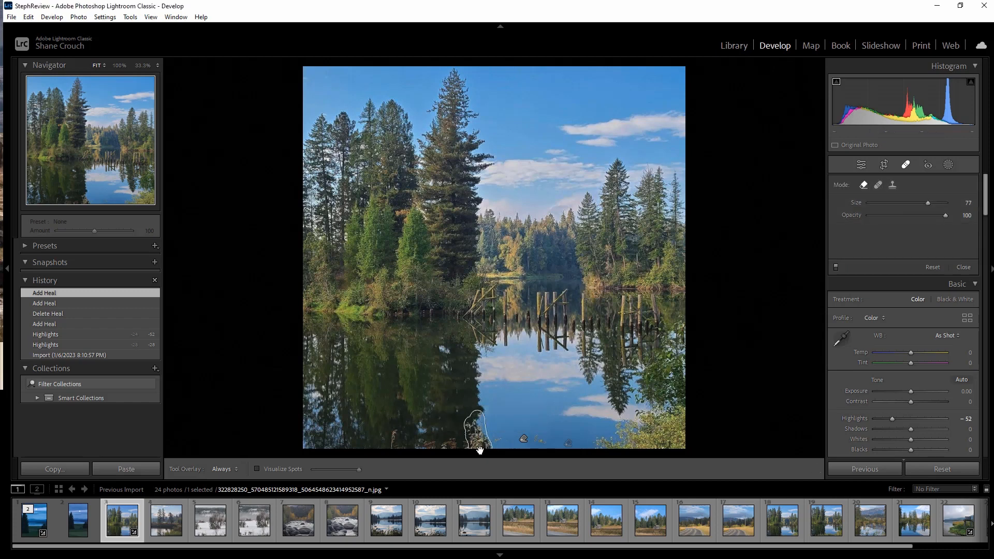
drag(453, 445, 413, 446)
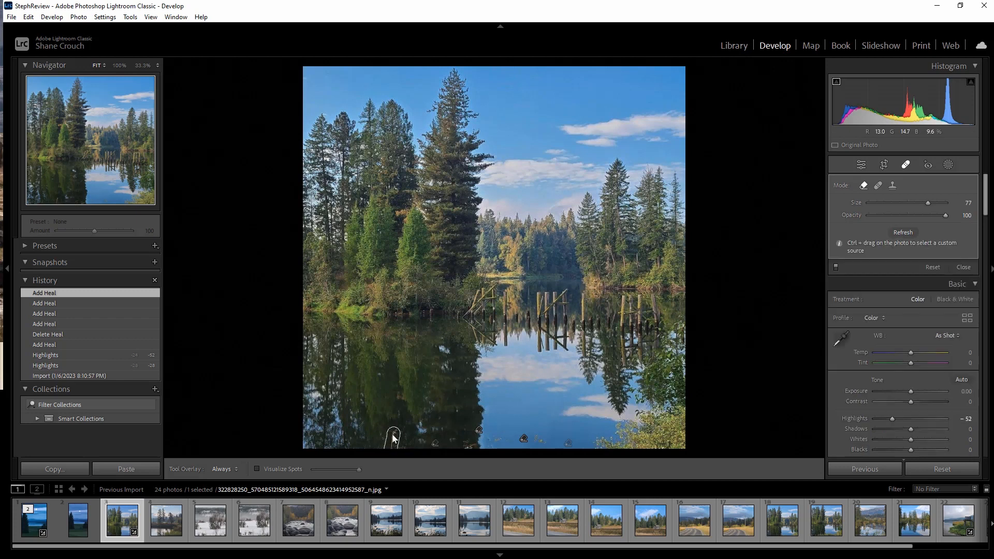
drag(467, 446, 467, 451)
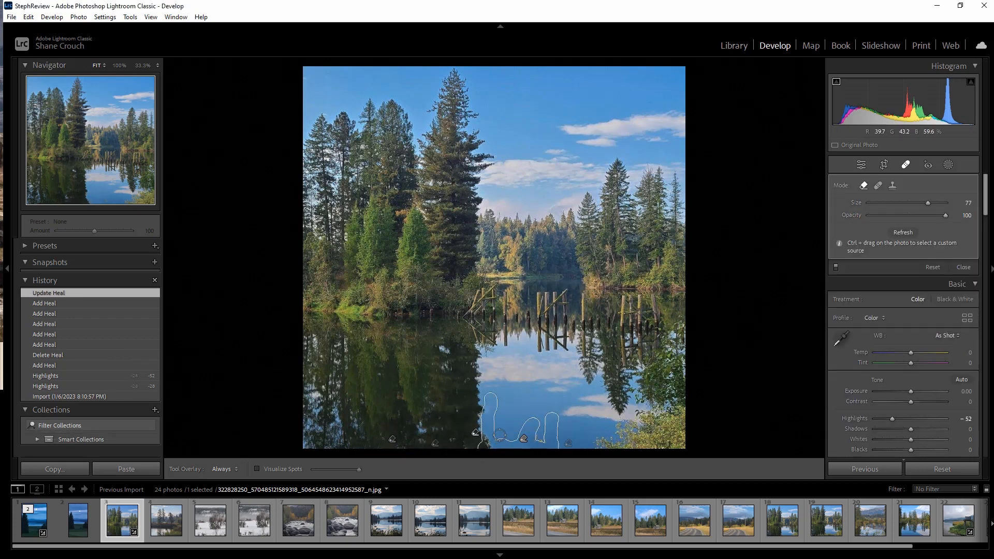
drag(499, 427, 498, 440)
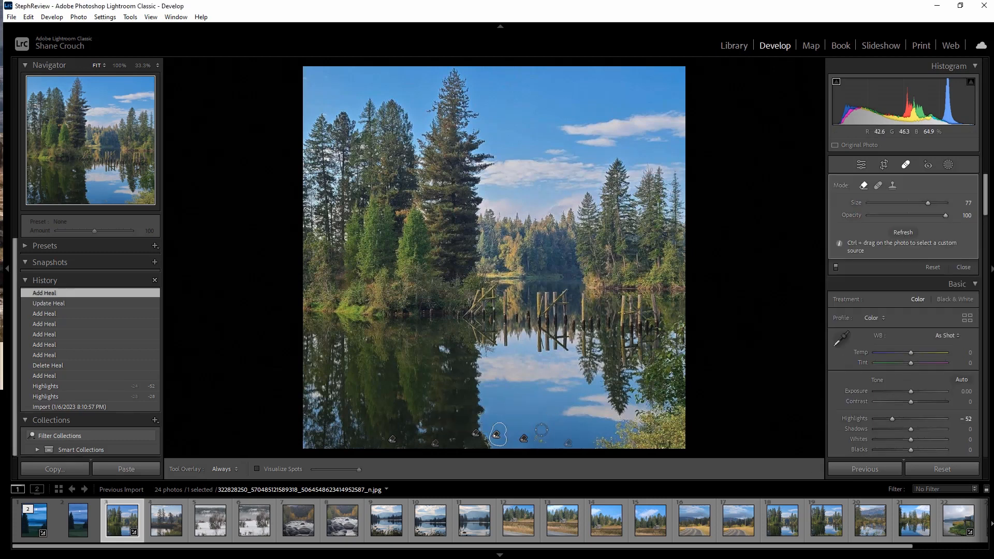
click(540, 435)
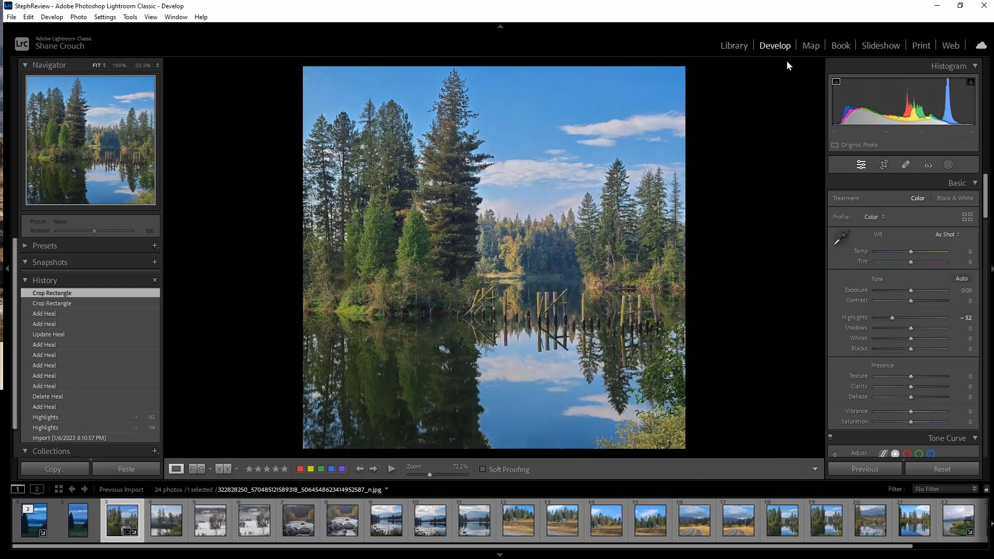
Crop the lake photo at the Original aspect, trimming the sky and the trees along the left edge.
click(884, 165)
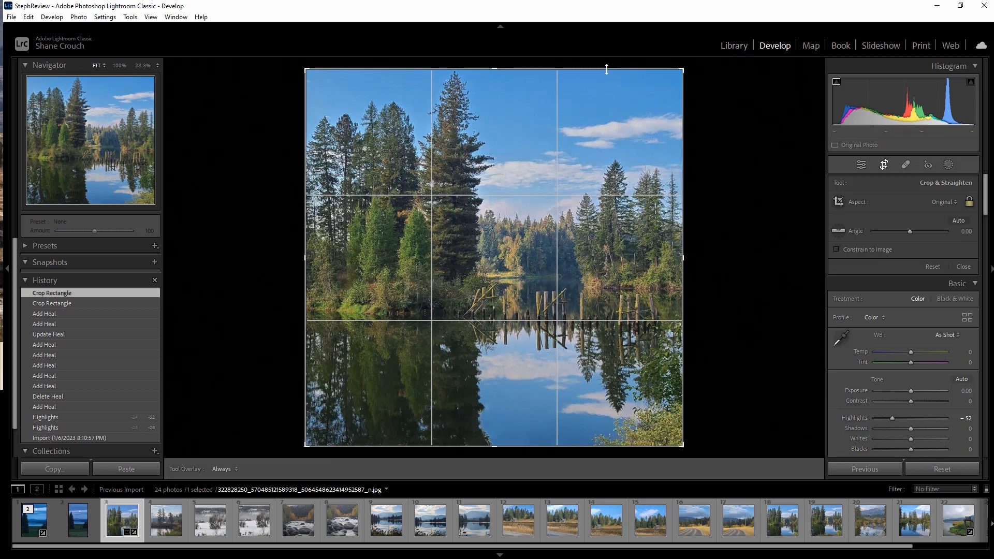
mouse_move(606, 70)
mouse_down()
mouse_move(599, 125)
mouse_move(606, 85)
mouse_up()
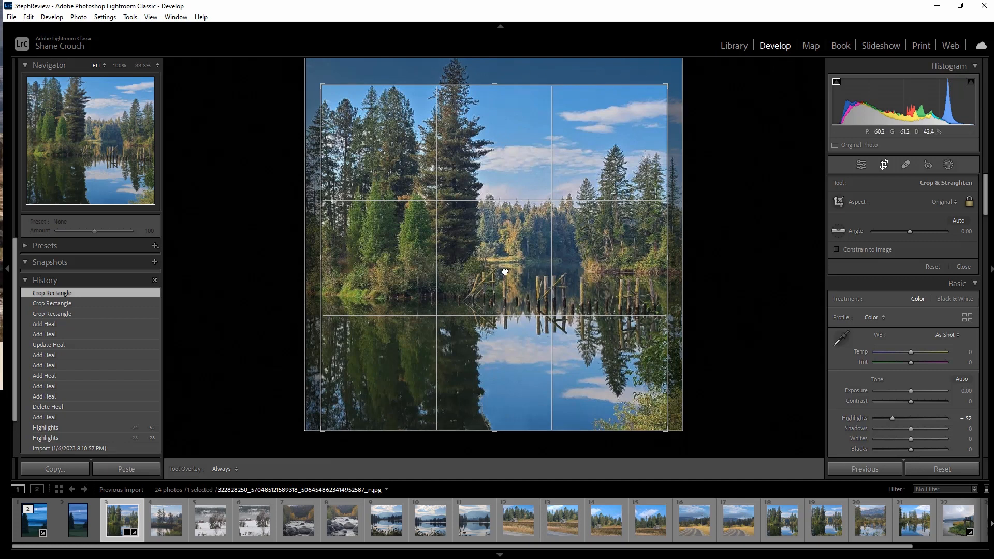
drag(505, 272, 486, 258)
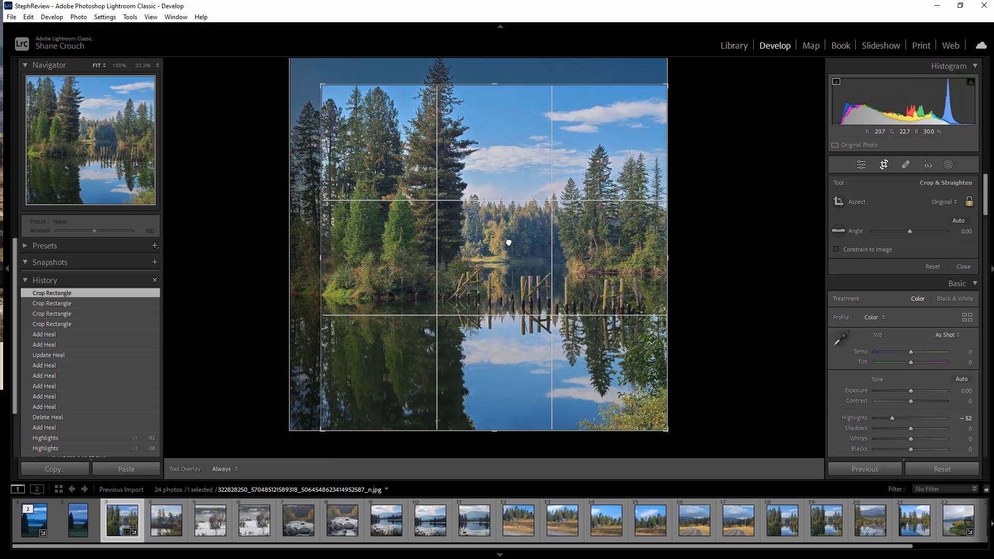
drag(537, 231, 538, 233)
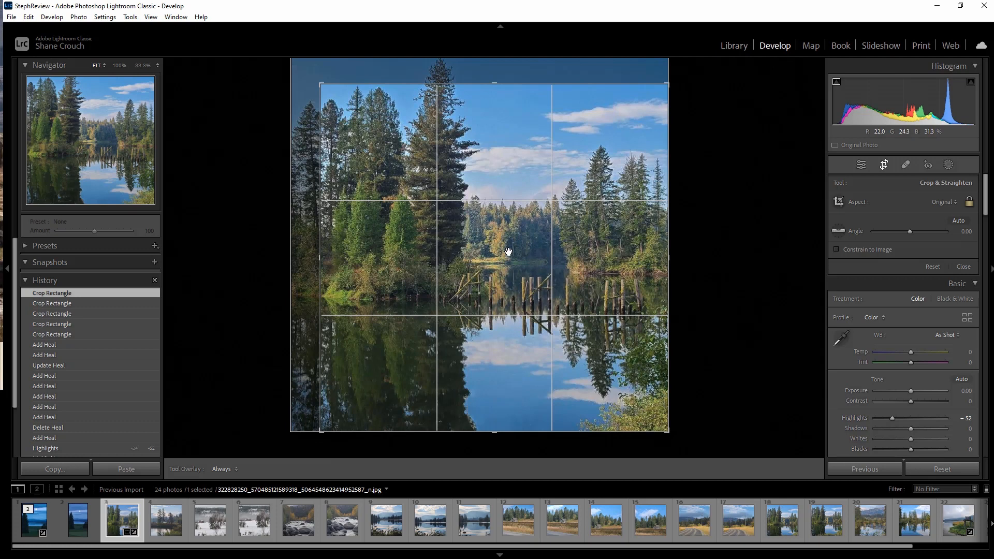
click(885, 165)
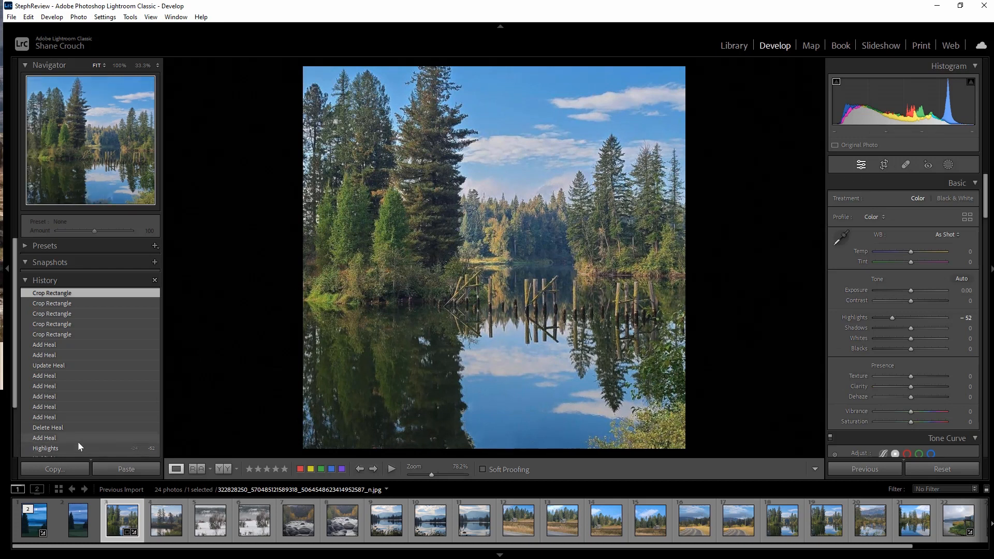
Compare the cropped photo with its state before cropping using the edit history, ending on the latest crop.
click(70, 346)
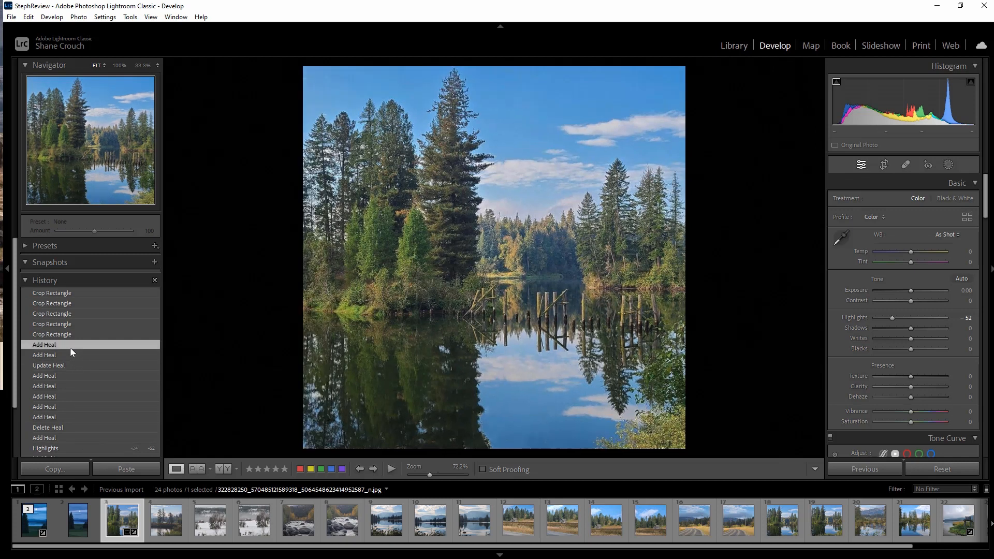
click(97, 292)
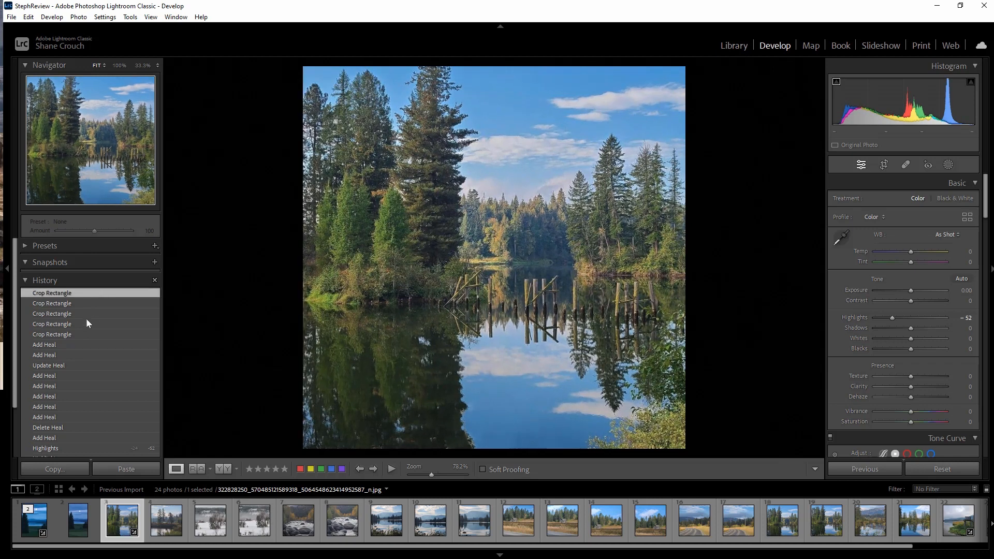
click(85, 344)
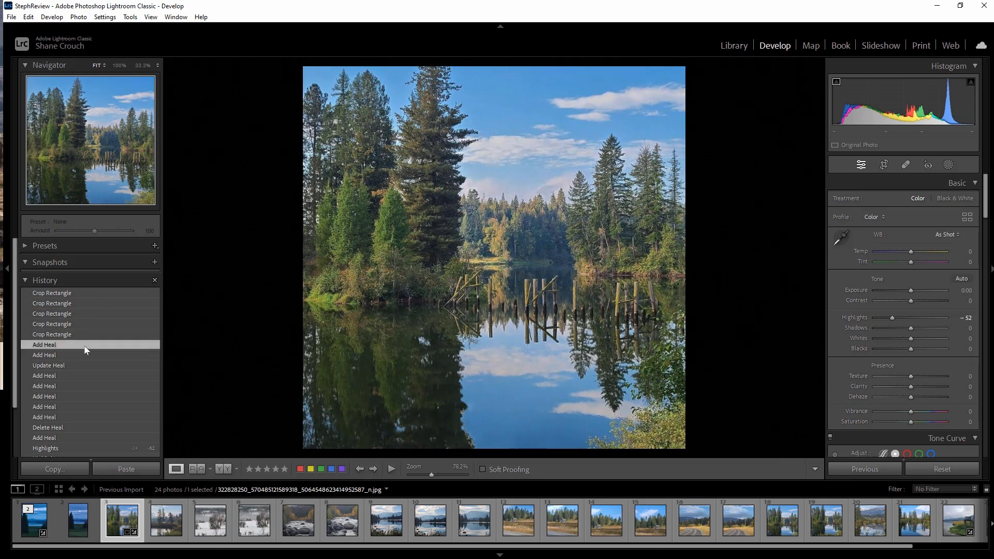
click(97, 293)
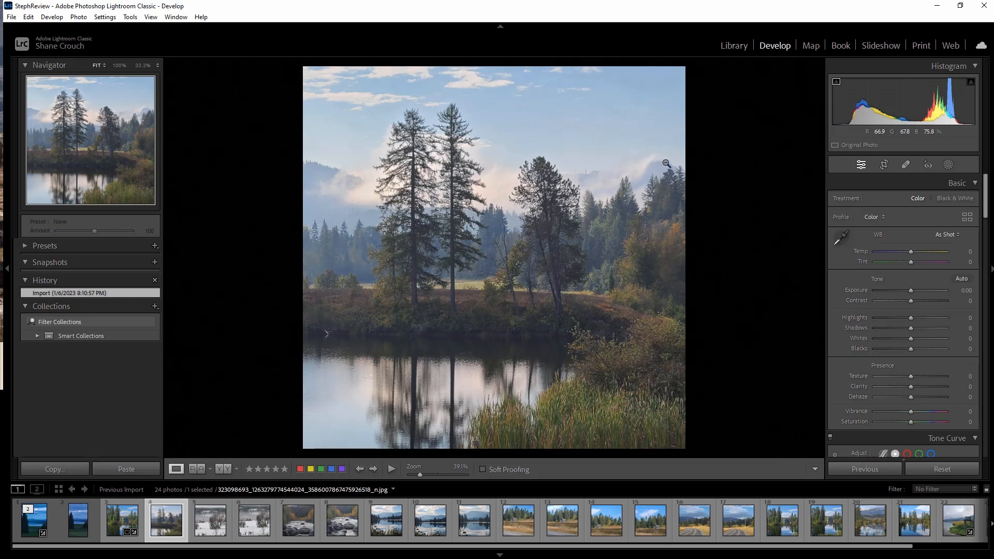
Crop the misty lake photo with the two tall pines at the Original aspect, trimming the upper sky and a narrow strip from both sides.
click(884, 165)
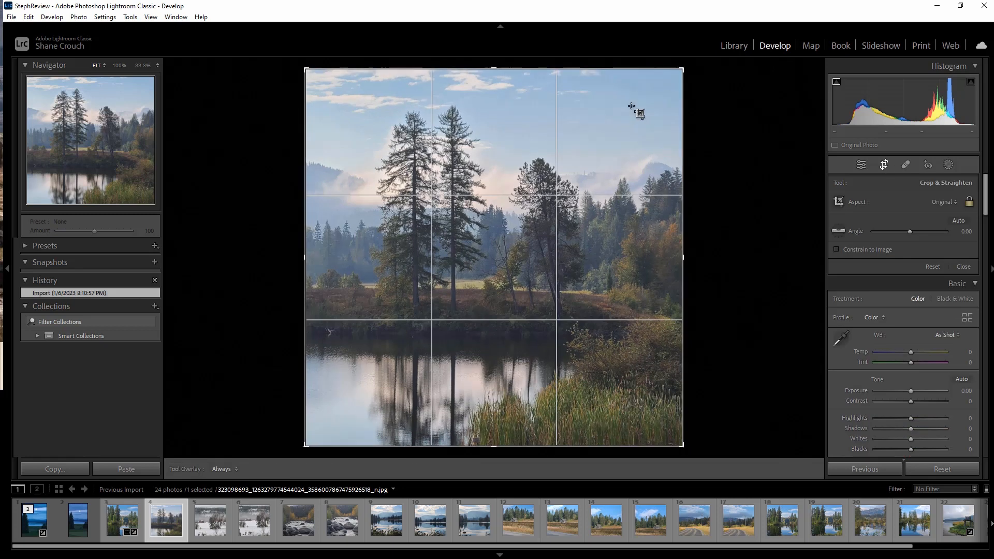
drag(514, 82, 514, 84)
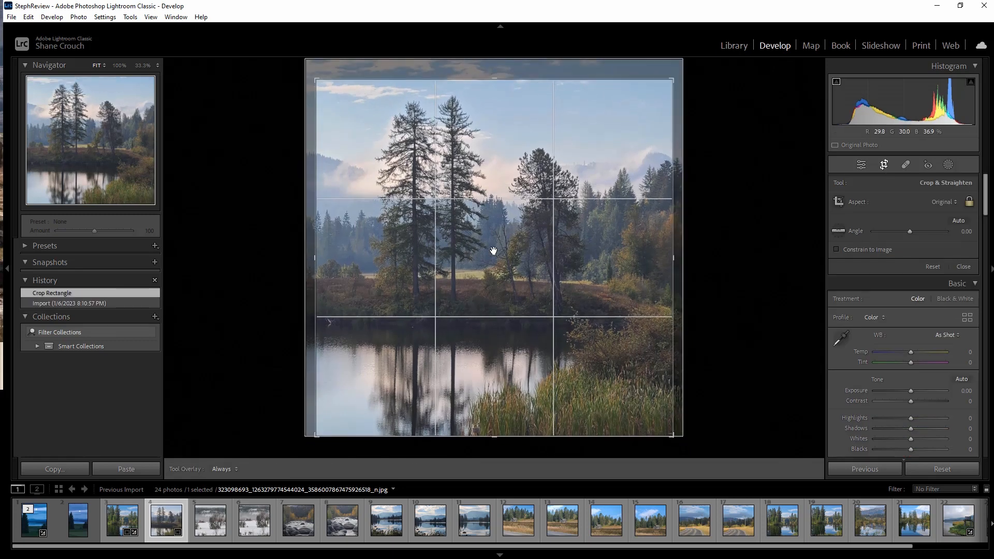
drag(494, 250, 501, 236)
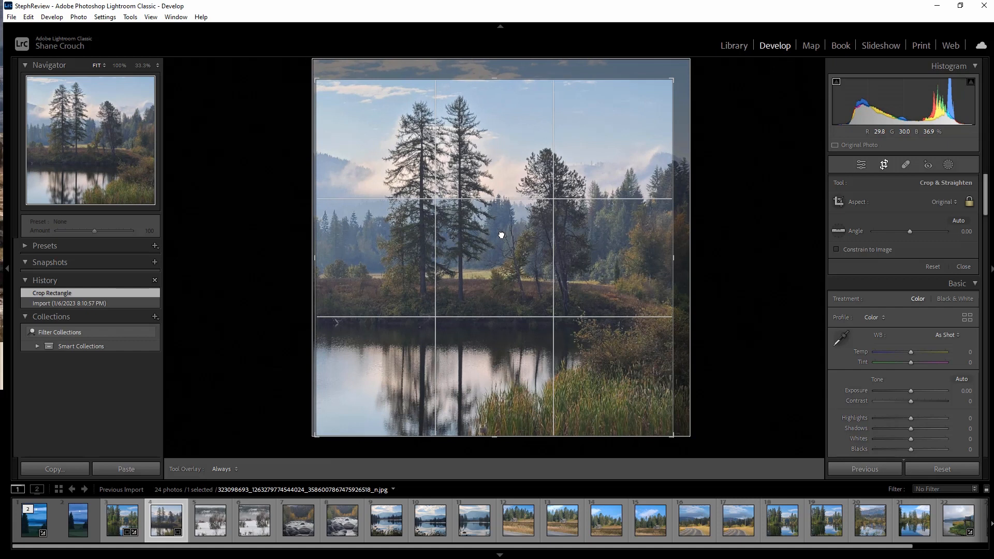
drag(501, 234, 501, 233)
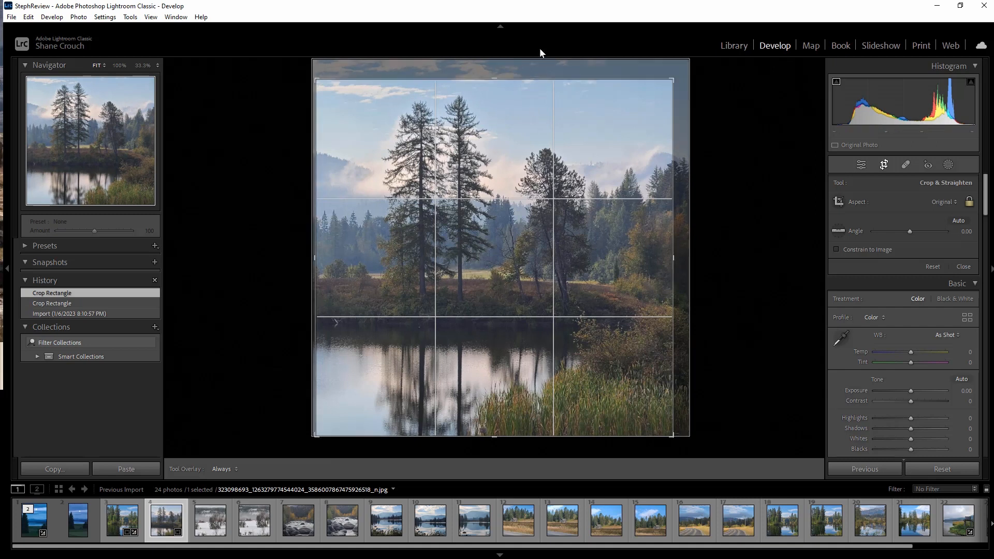
drag(505, 70, 510, 46)
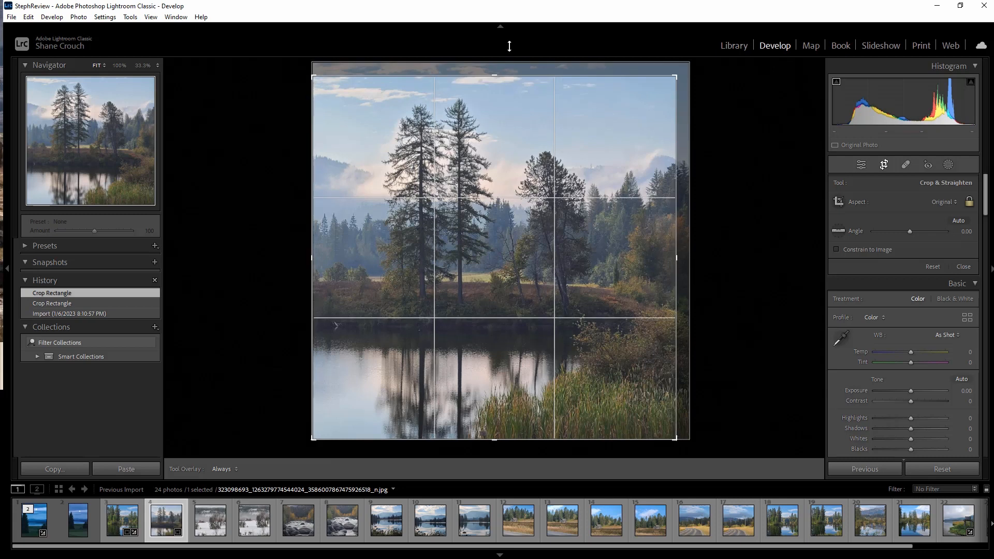
drag(511, 4, 512, 5)
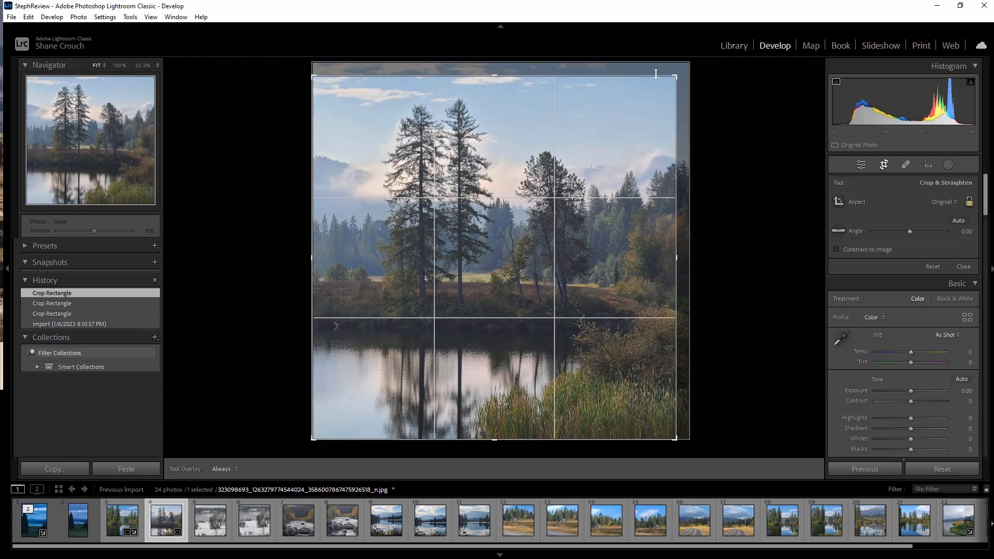
drag(671, 74, 717, 50)
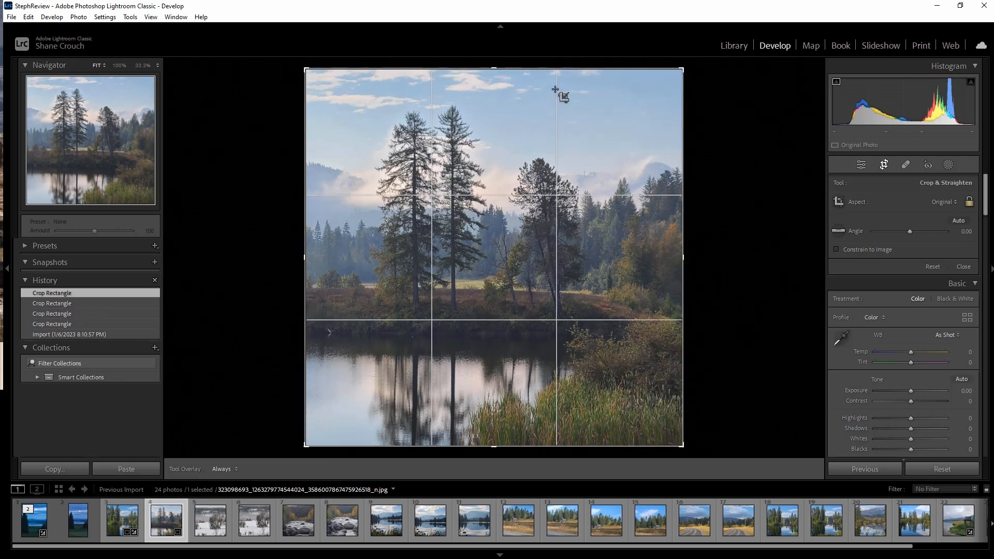
drag(490, 68, 489, 82)
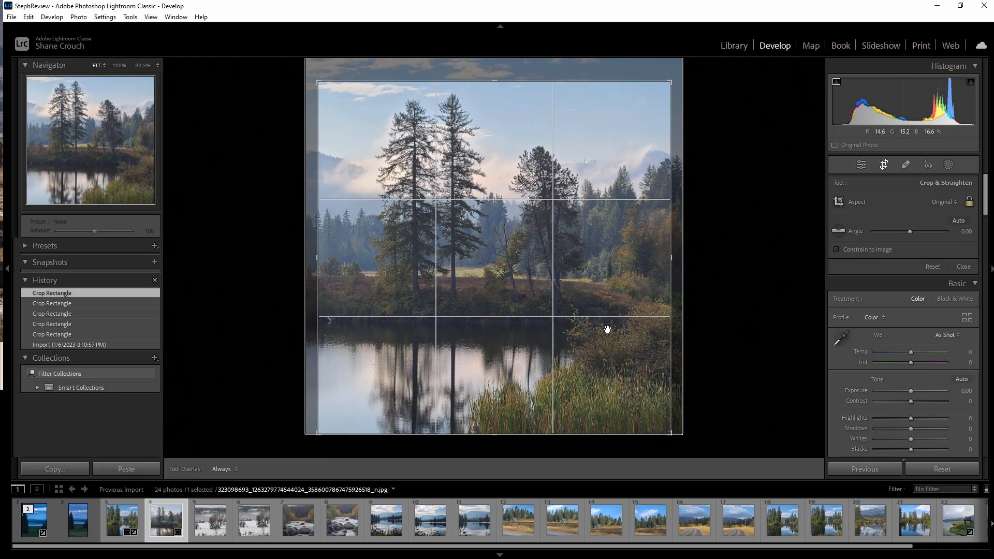
click(884, 164)
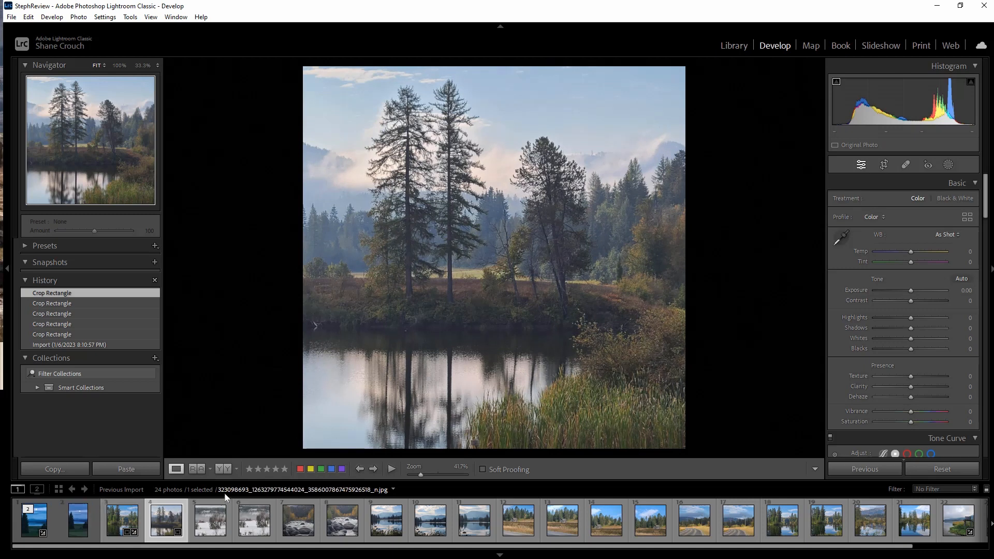
Compare the cropped misty lake photo with its imported state using the edit history, ending on the latest crop.
click(71, 346)
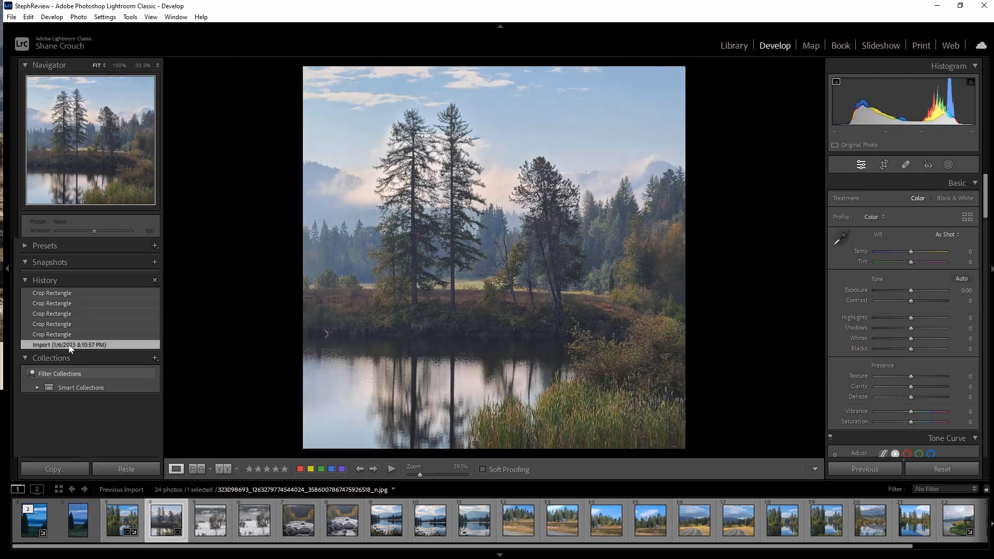
click(83, 293)
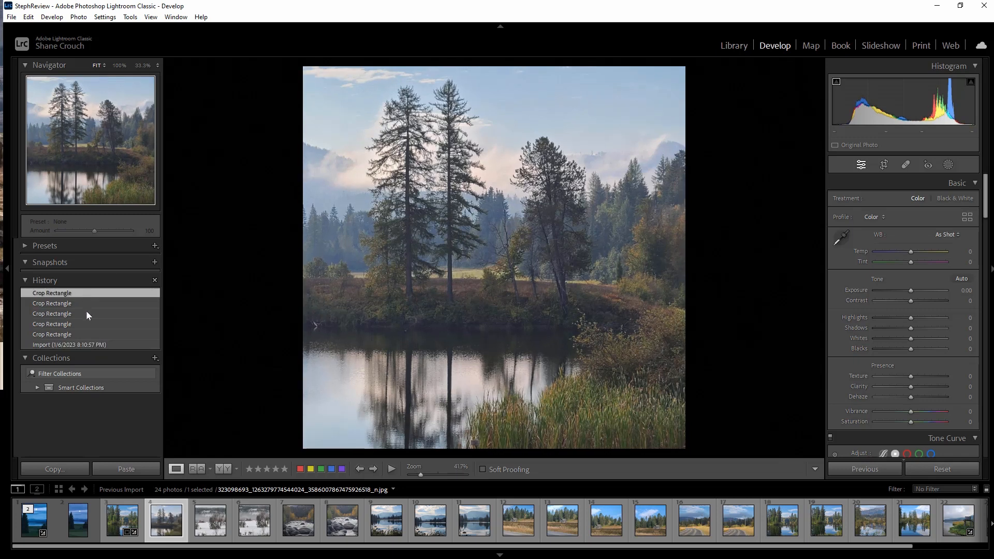
click(92, 344)
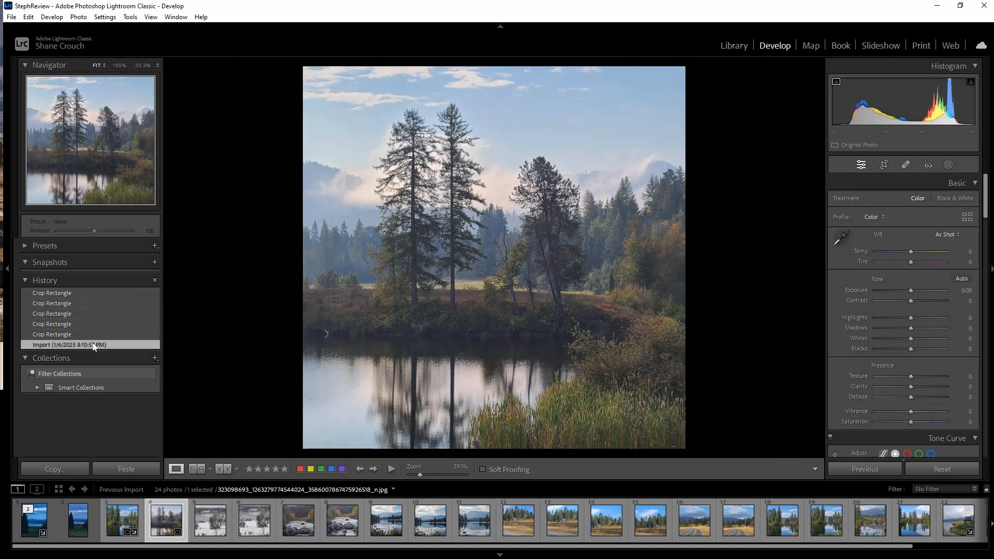
click(112, 293)
click(73, 293)
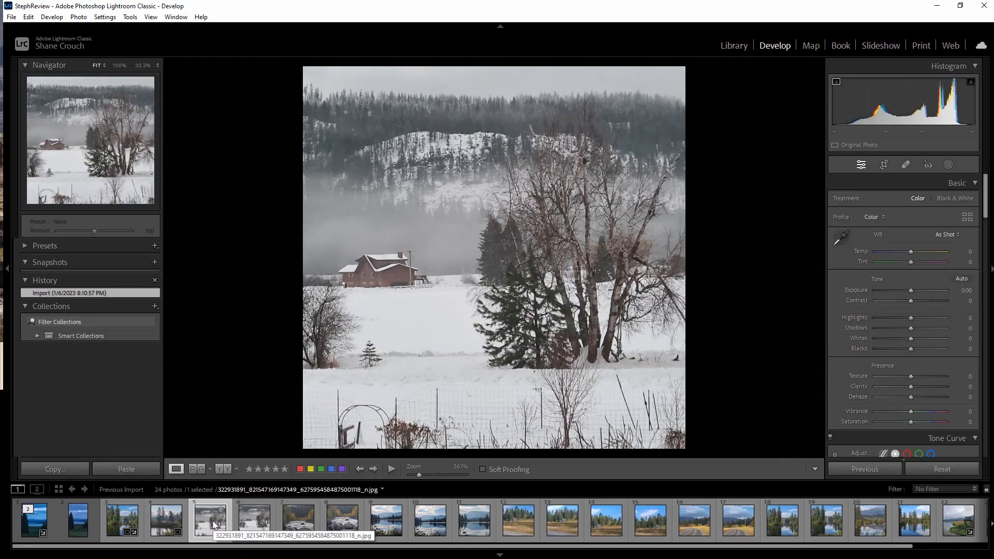
Compare the two snowy field photos with the red house, ending on the wider-sky version at 33.3% zoom.
click(244, 515)
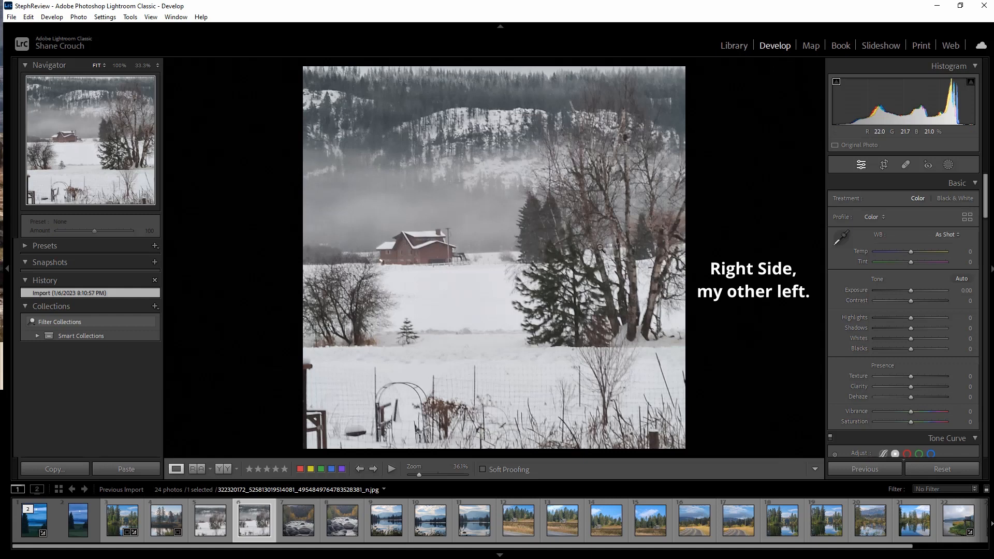
click(209, 528)
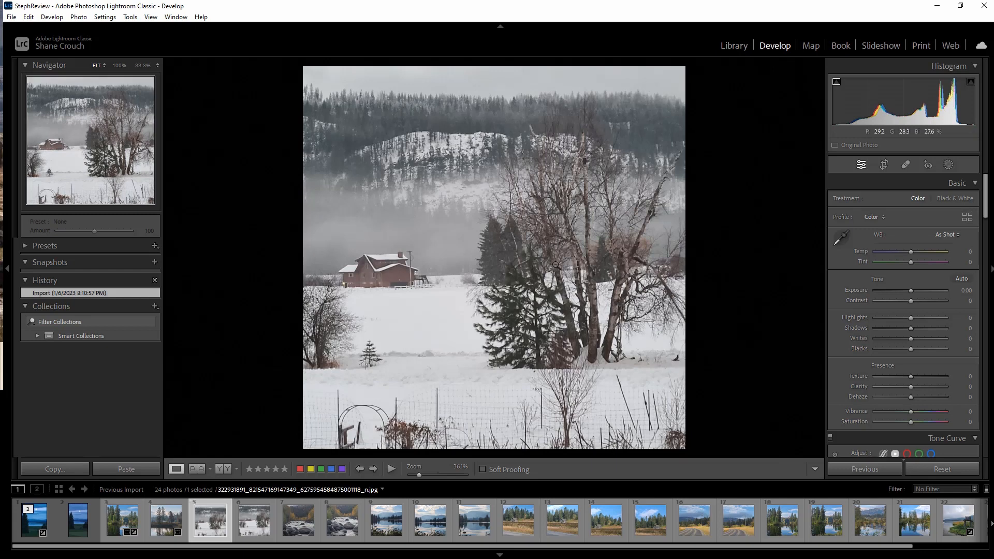
click(252, 530)
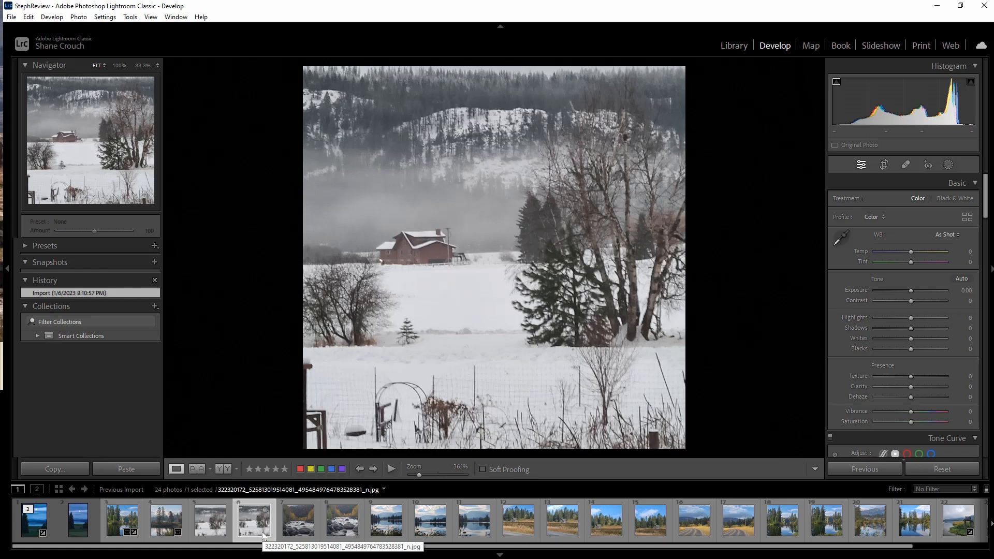
click(230, 538)
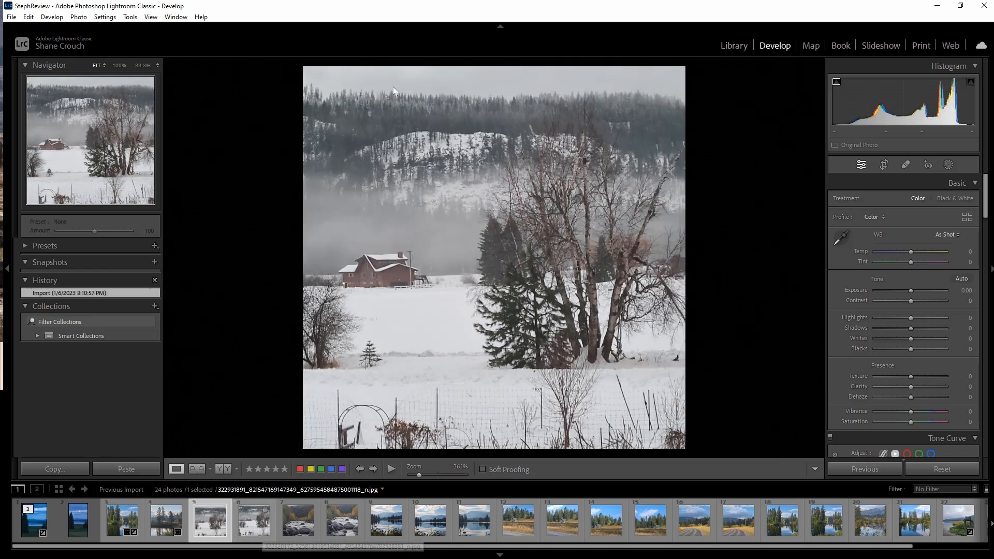
click(639, 110)
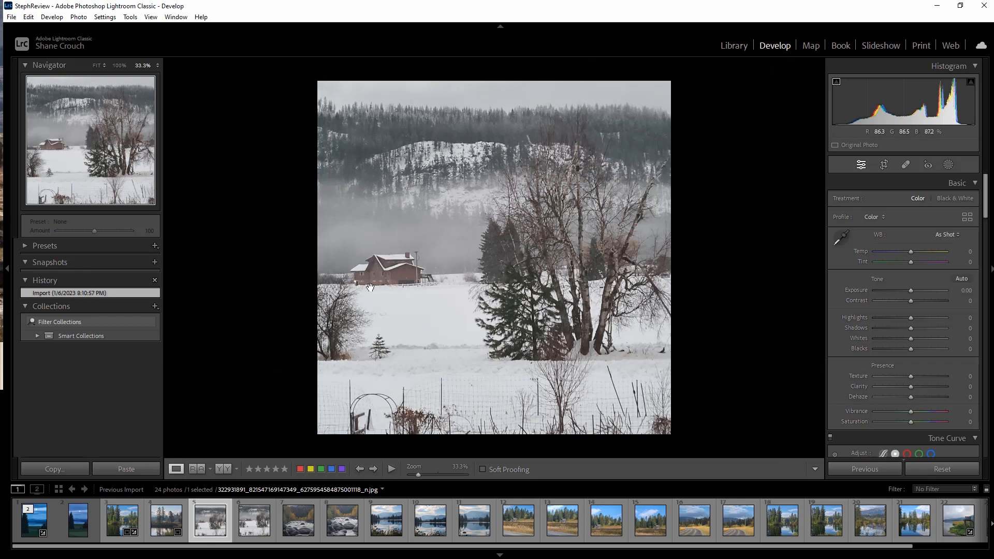
Crop the snowy field photo with the red house at 5 x 7 across its full width, cutting off the upper sky and fenced foreground.
click(883, 165)
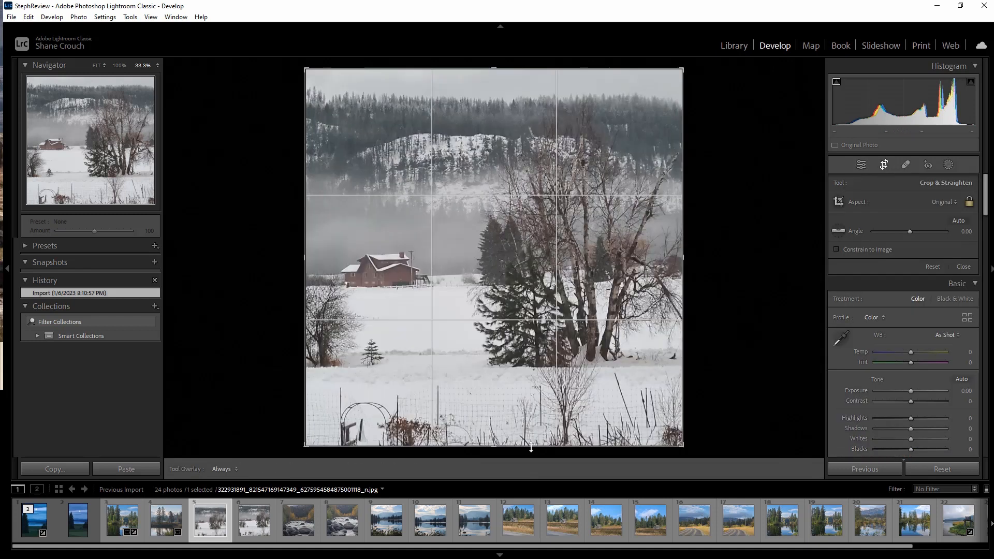
drag(492, 448, 492, 416)
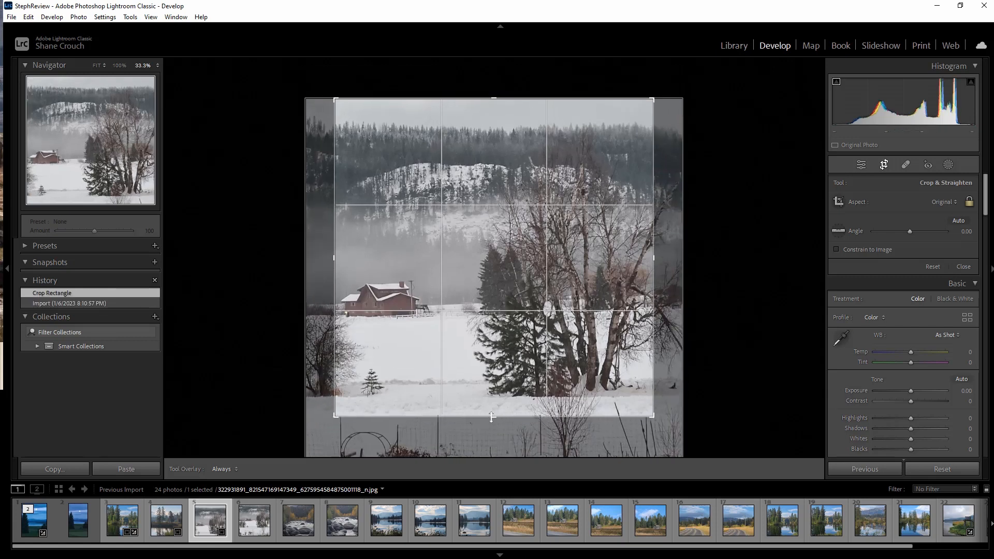
click(947, 202)
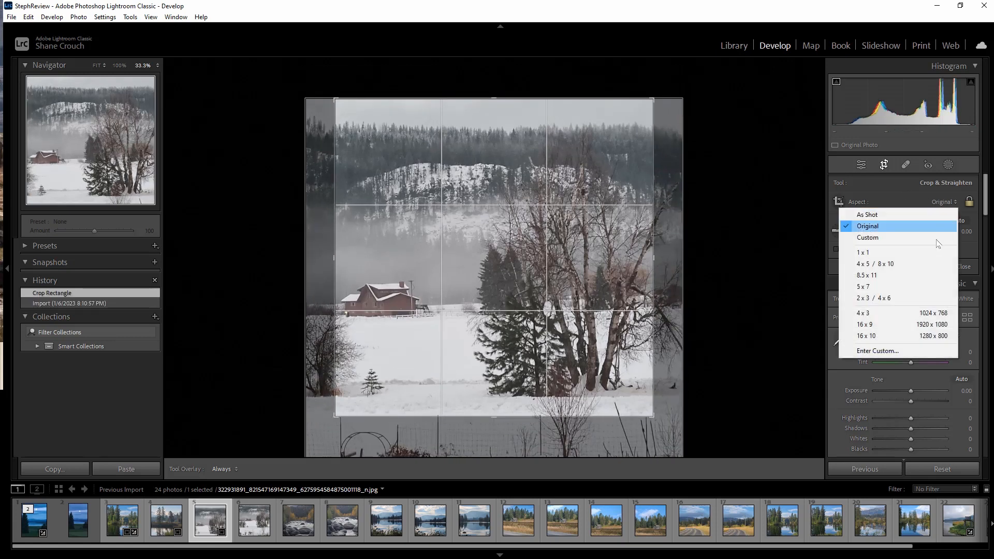
click(897, 287)
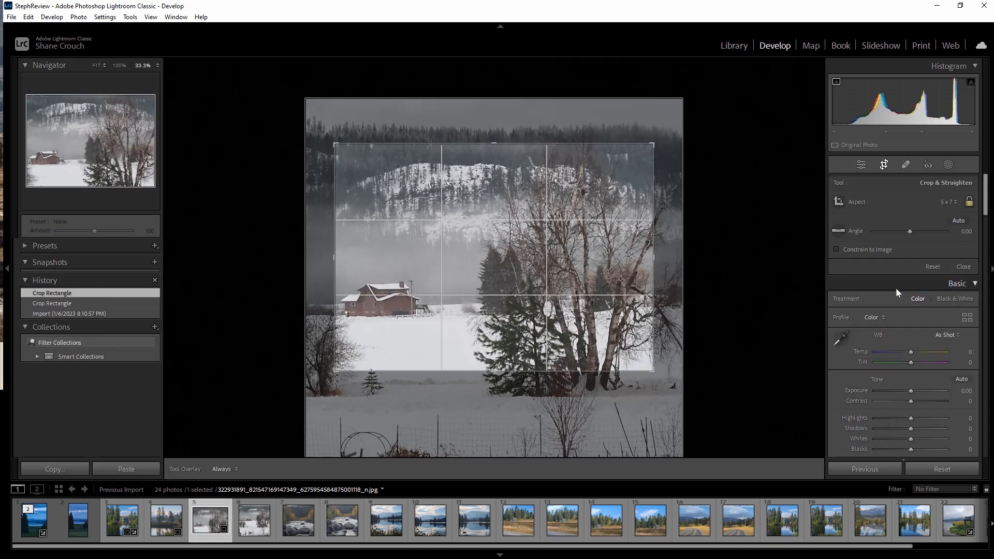
drag(655, 262, 690, 274)
drag(320, 283, 297, 285)
drag(605, 336, 604, 320)
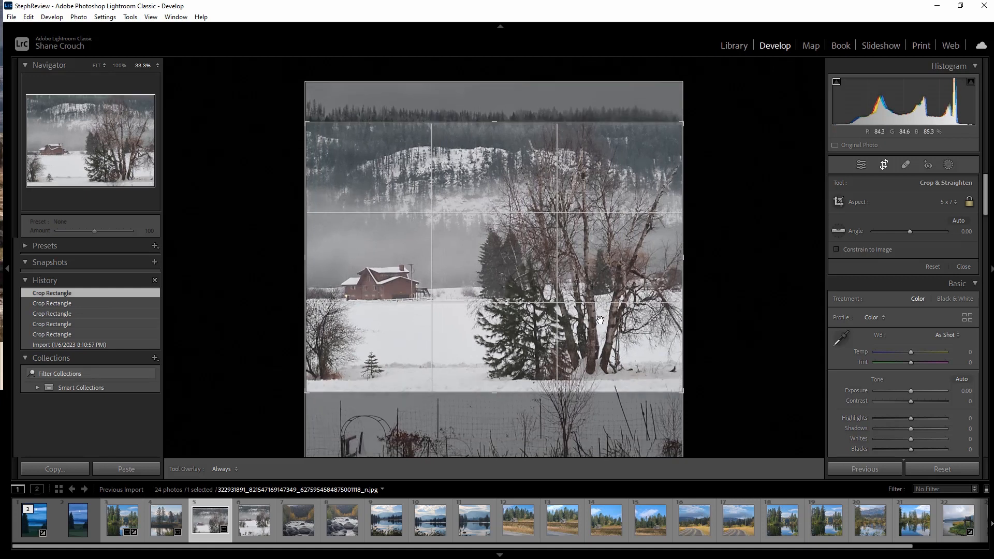
click(884, 165)
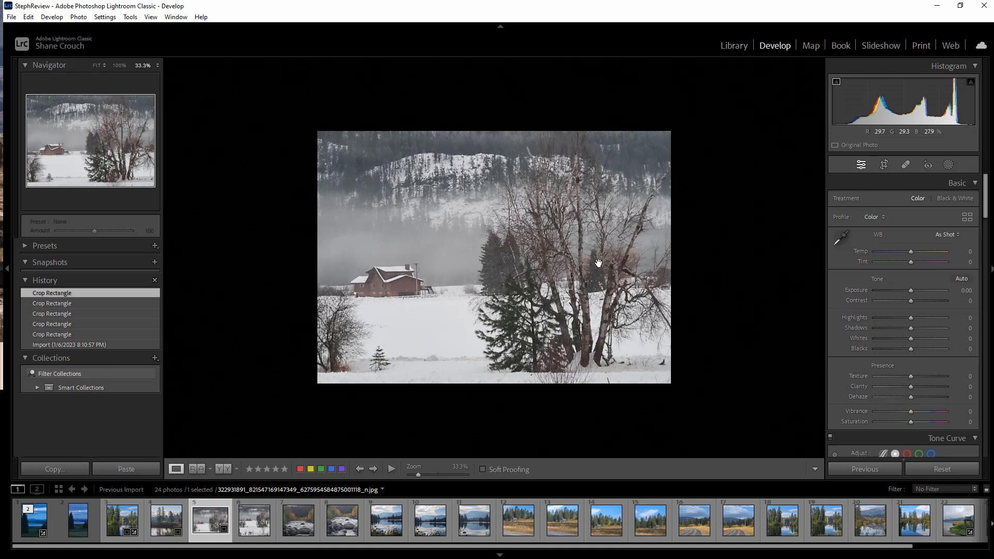
Reposition the 5 x 7 crop slightly lower on the snowy field photo, keeping more snow beneath the trees.
click(885, 164)
drag(575, 290, 576, 272)
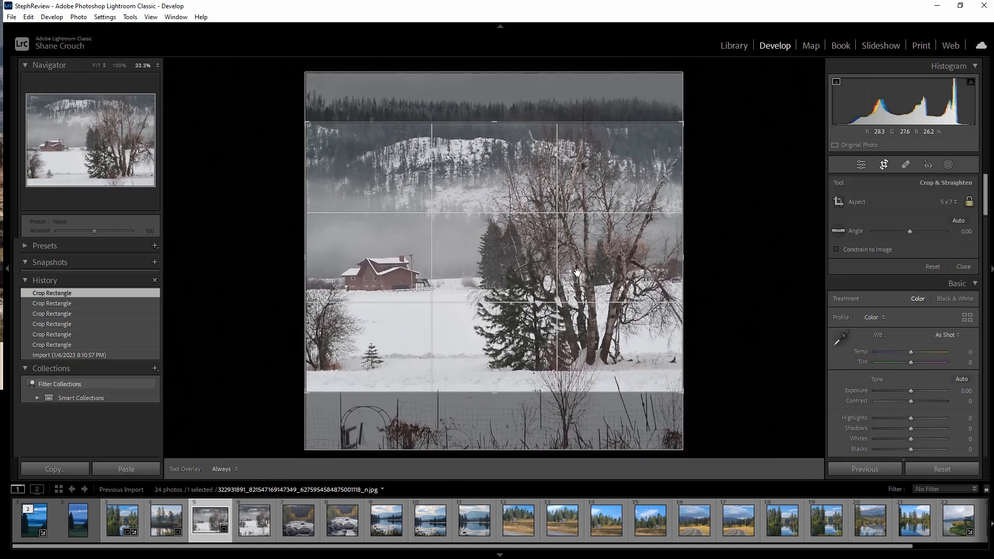
click(884, 164)
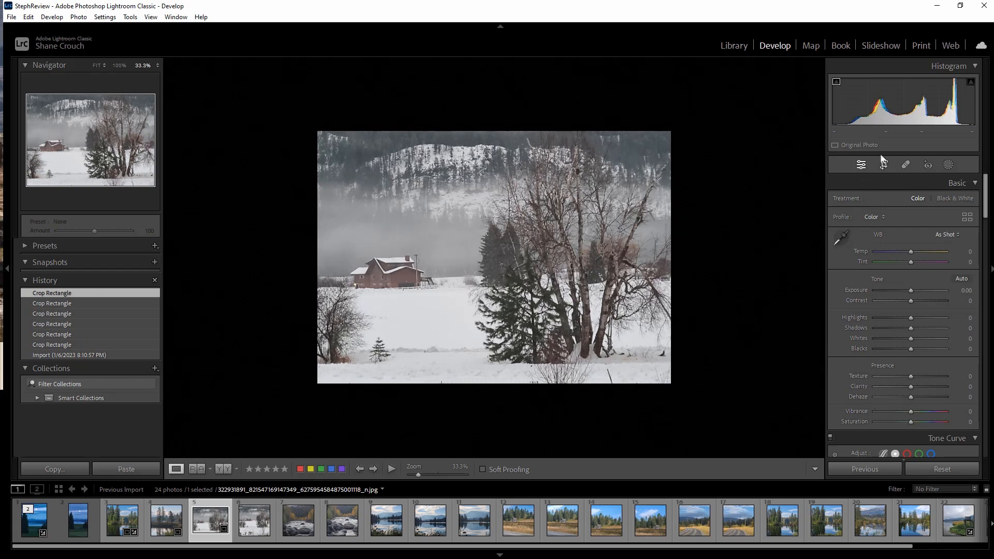
Try a tighter 5 x 7 crop around the red house that trims the outermost bare tree, and review it at 50% zoom.
click(883, 166)
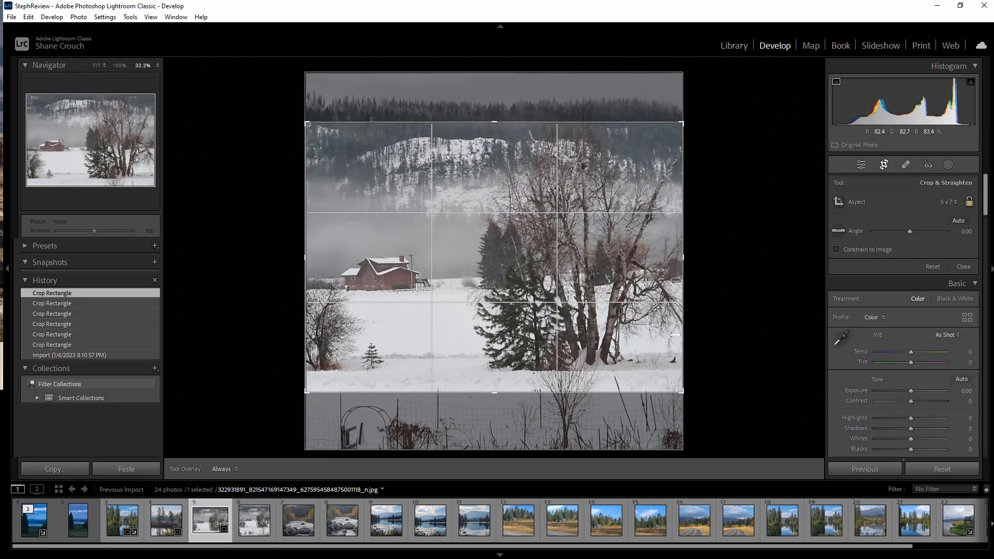
drag(675, 341, 640, 352)
drag(507, 275, 508, 260)
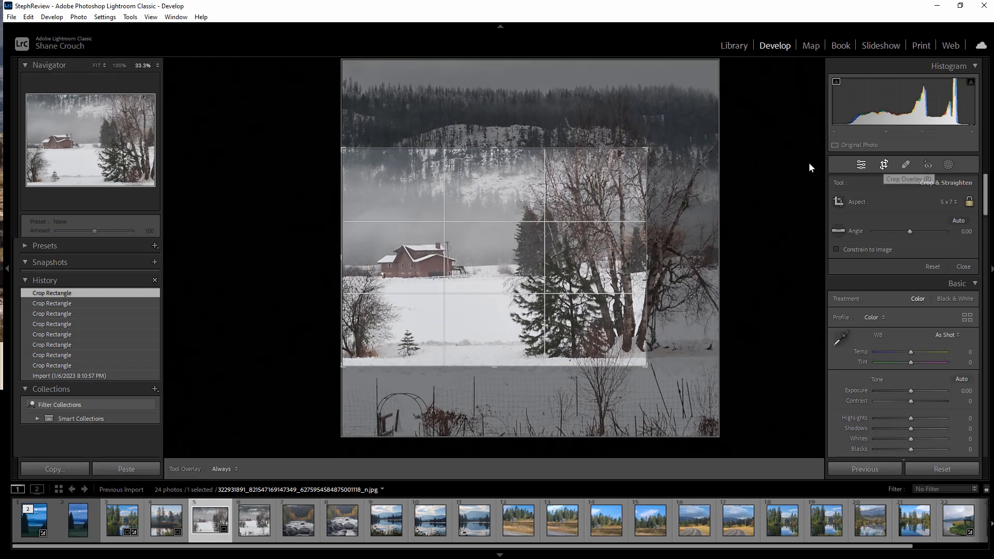
click(885, 164)
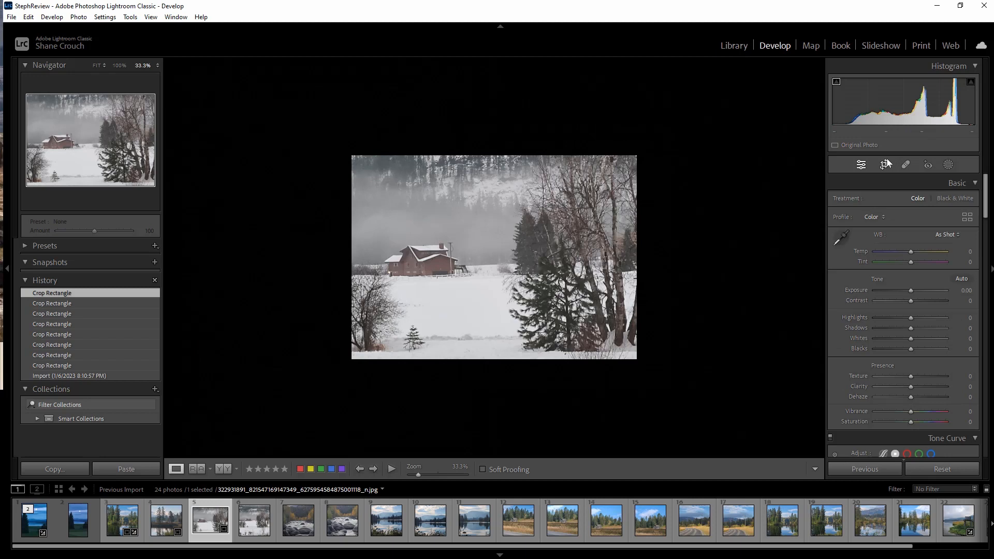
click(157, 66)
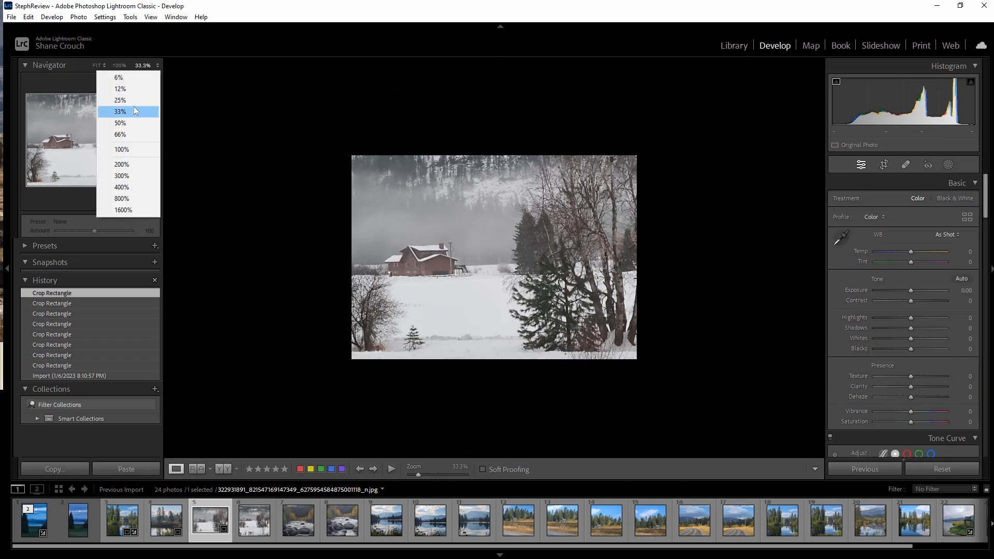
click(129, 119)
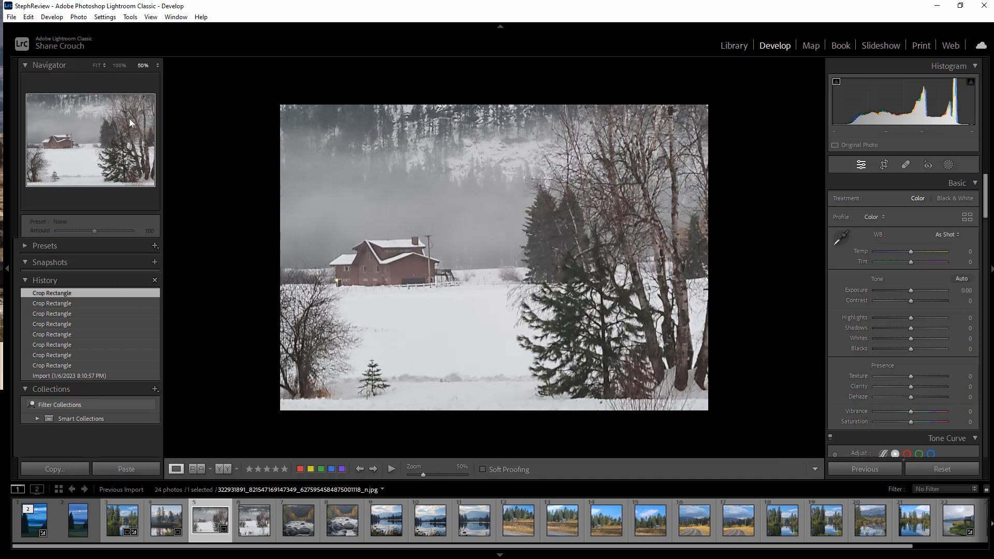
click(883, 164)
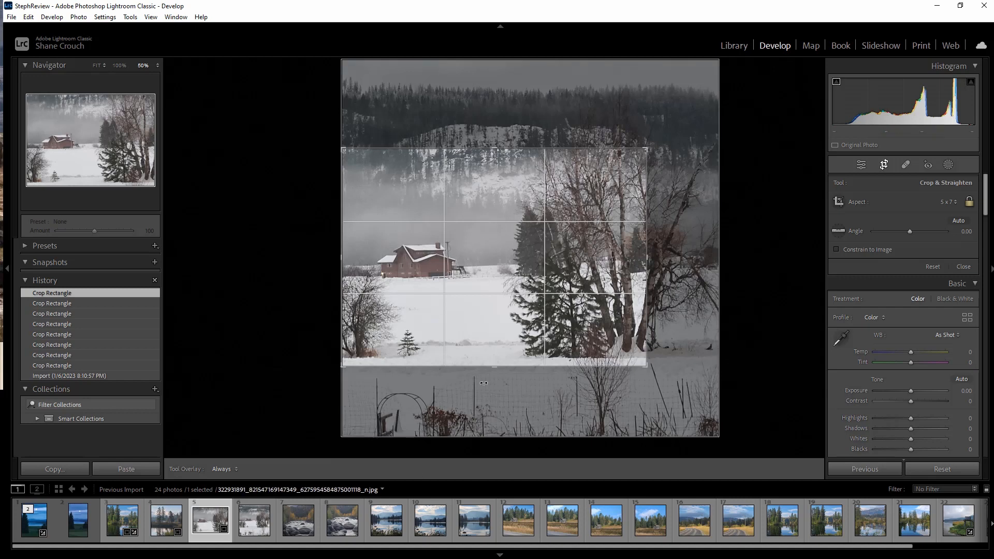
click(885, 165)
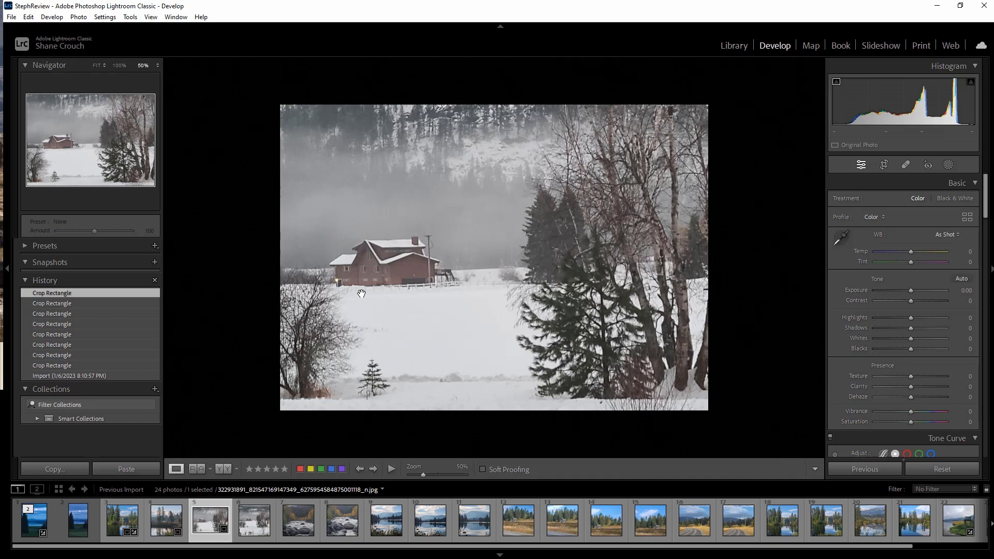
Widen the 5 x 7 crop back to the photo's full width to include all the bare trees and the snowy ridge.
click(882, 165)
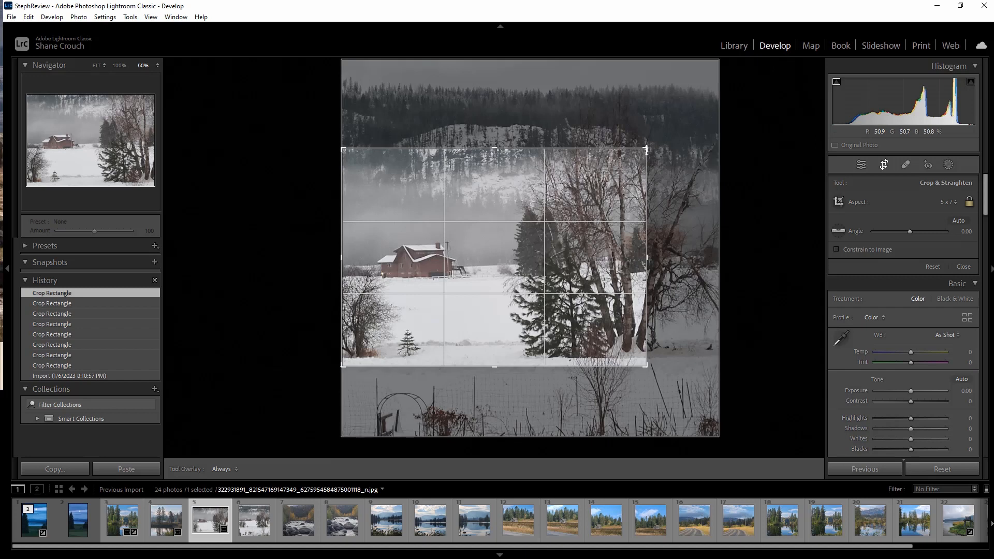
drag(651, 149, 705, 118)
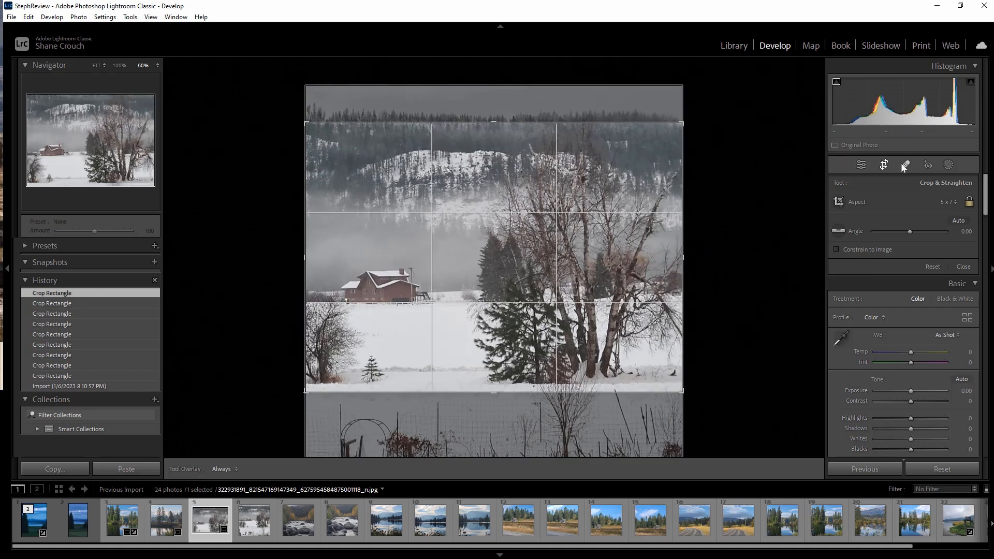
click(884, 164)
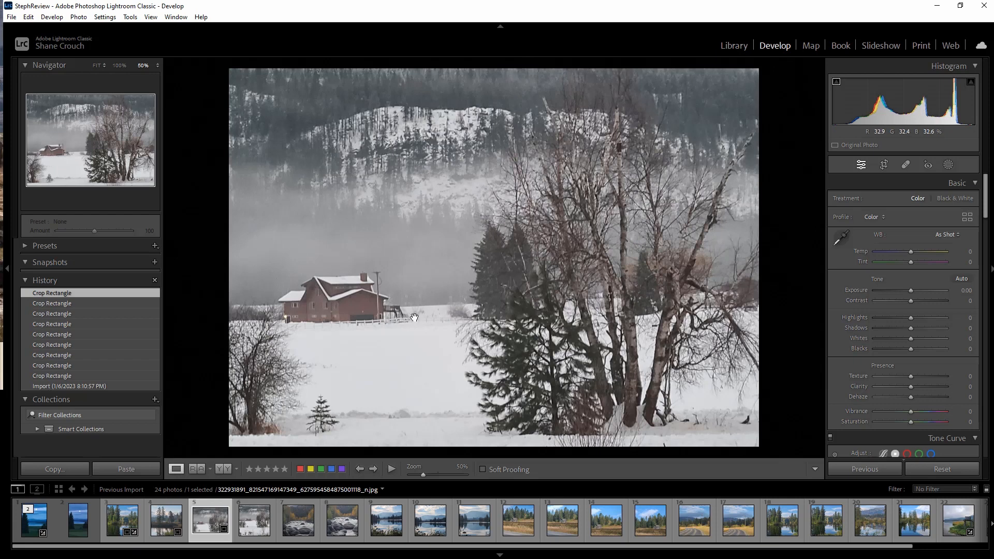
Try an even tighter 5 x 7 crop around the red house, positioned to keep a strip of snow below the trees.
click(885, 165)
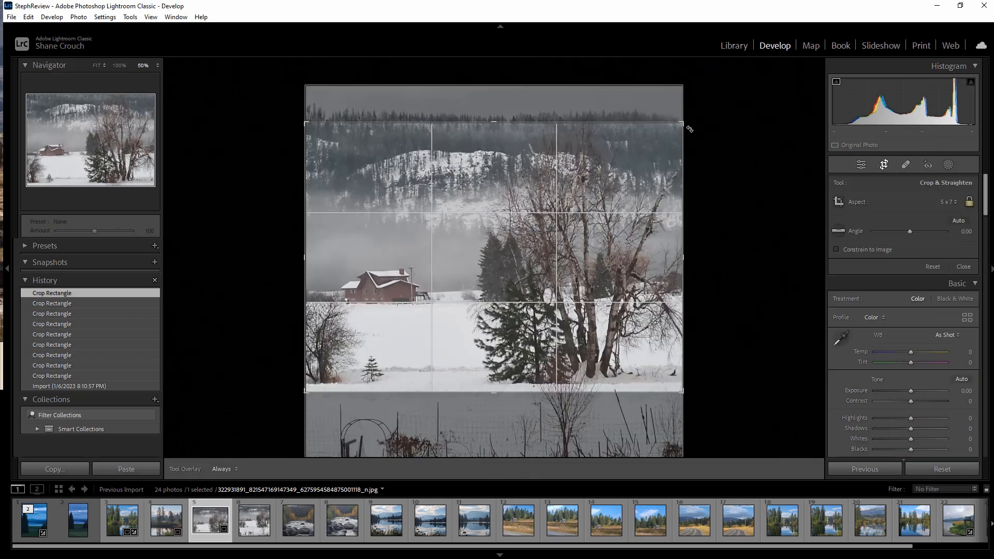
drag(688, 127, 645, 153)
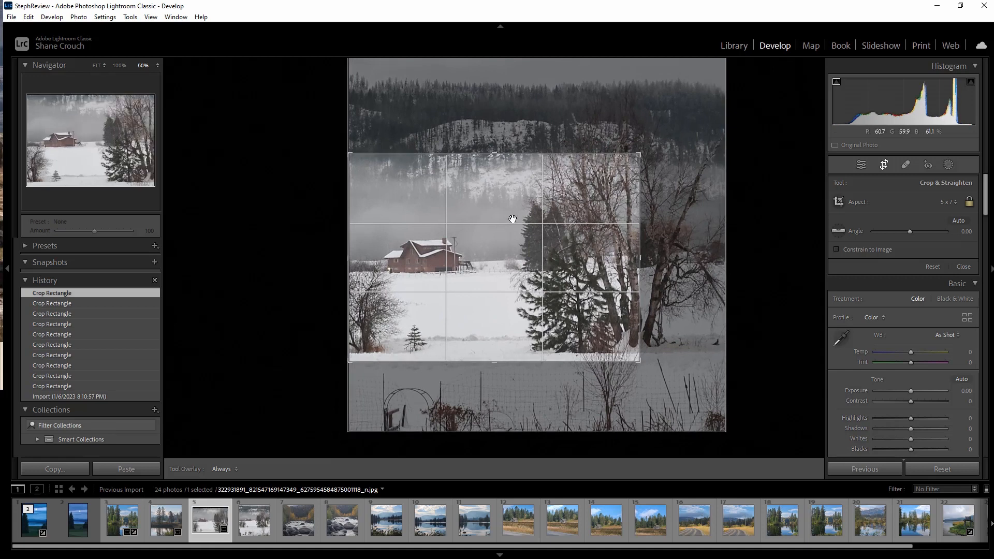
drag(509, 264, 520, 241)
click(884, 169)
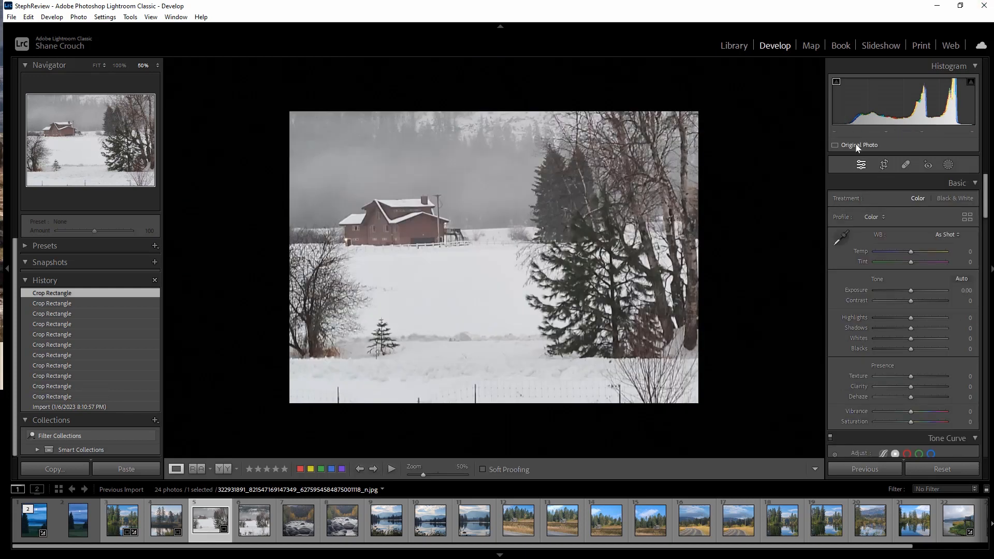
click(884, 164)
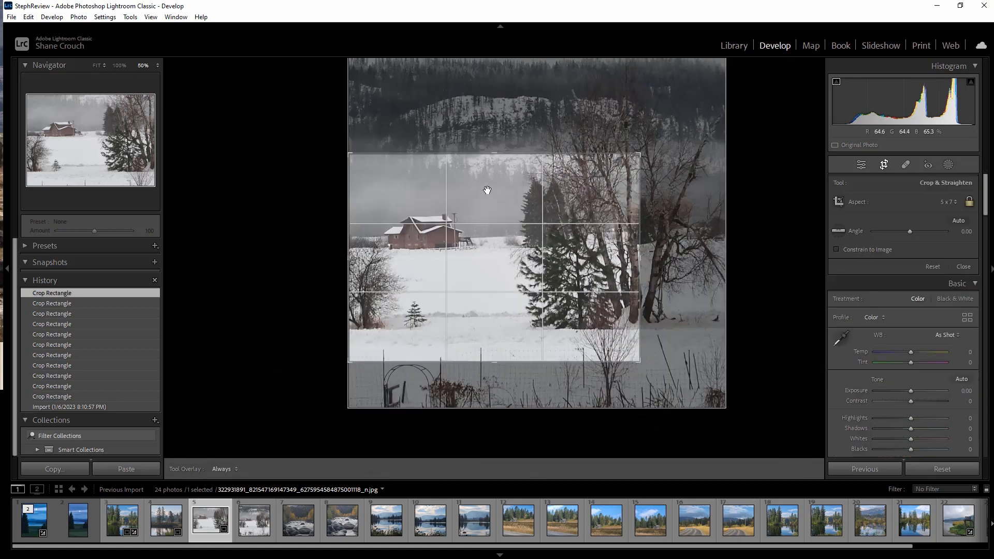
drag(488, 196, 491, 206)
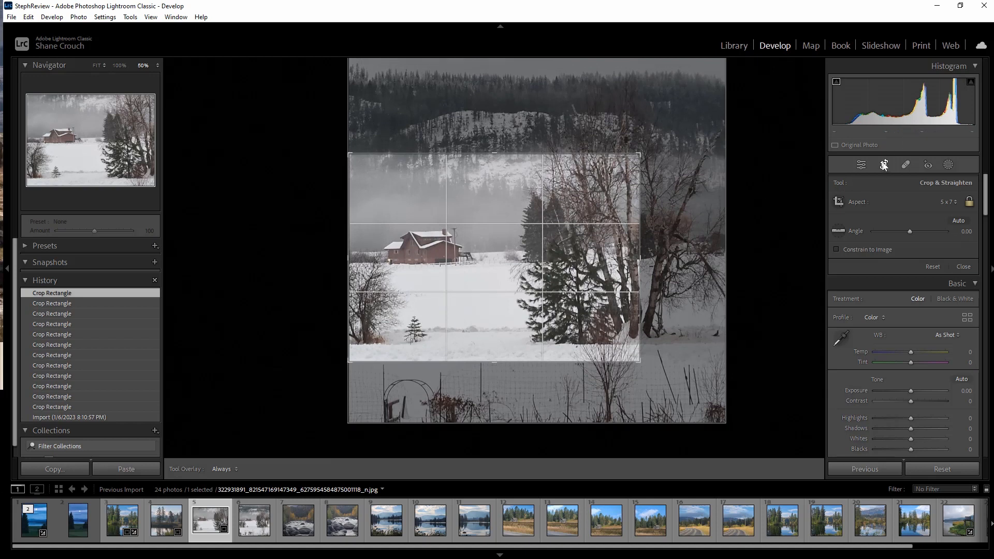
click(884, 164)
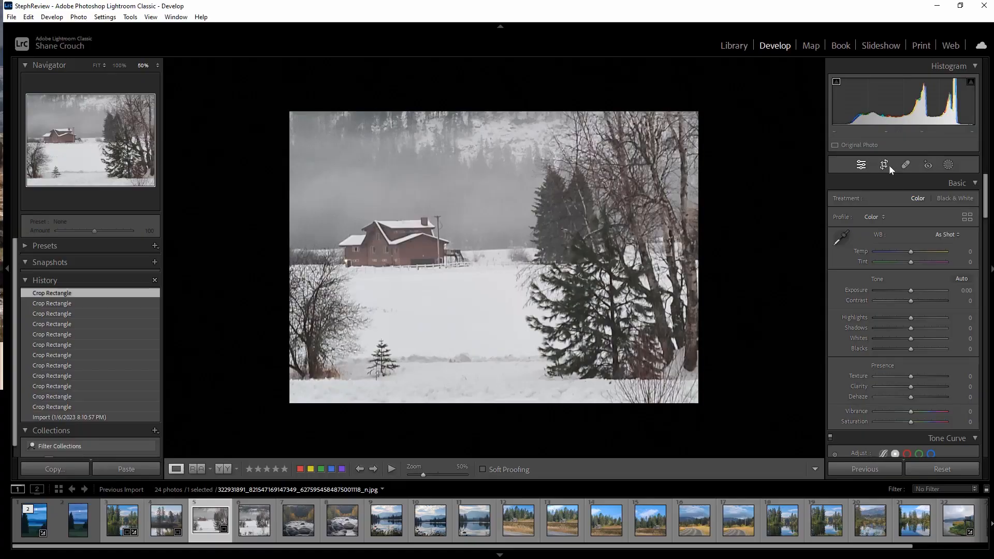
Expand the 5 x 7 crop to the snowy field photo's full width, leaving out the sky and the fenced foreground.
click(886, 165)
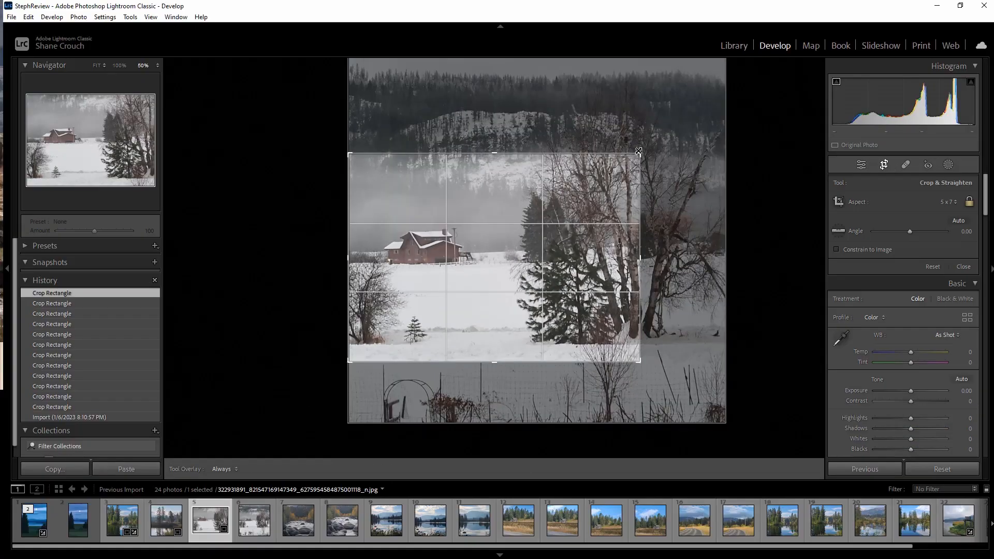
drag(638, 151, 710, 108)
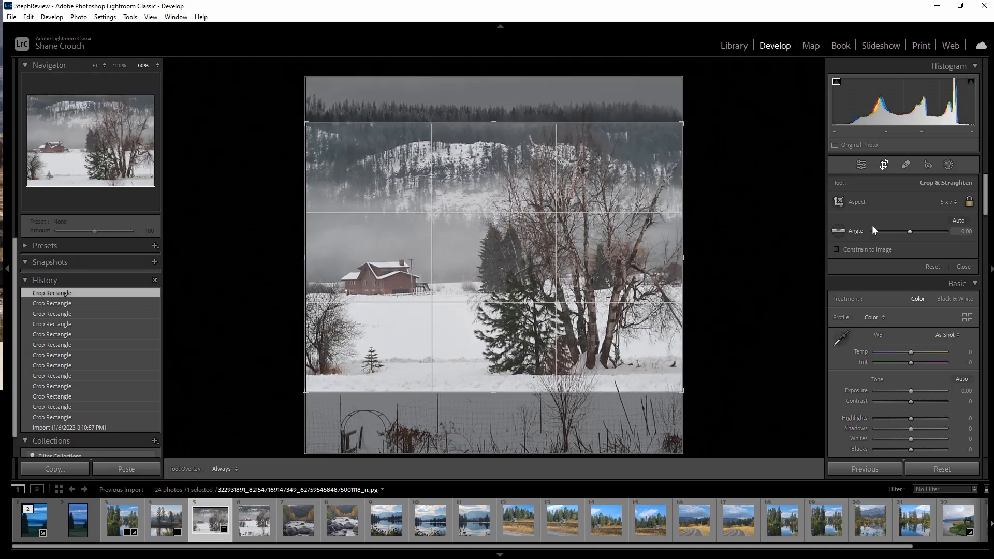
click(882, 164)
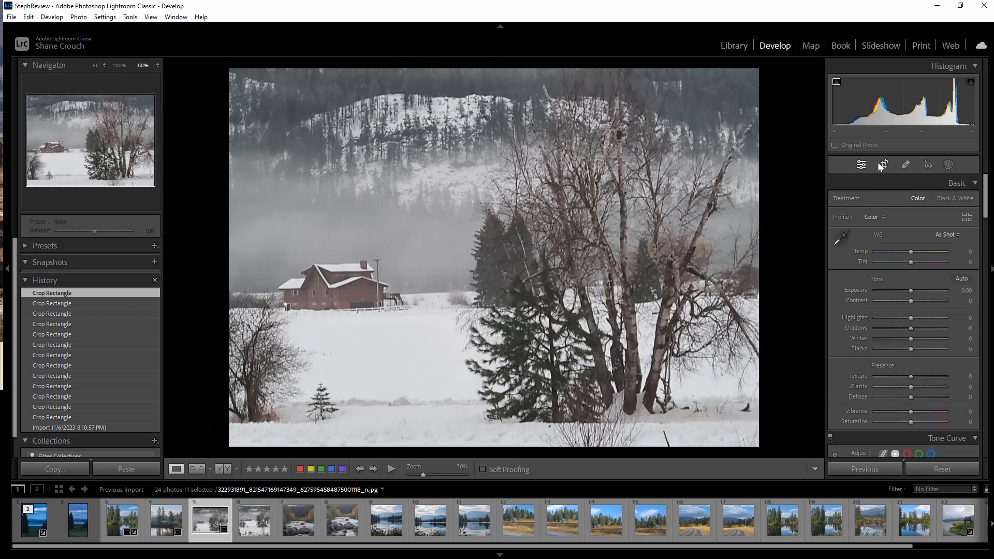
click(881, 164)
Compare the two autumn river photos fitted to the view, ending on the one showing more of the mountainside.
click(299, 535)
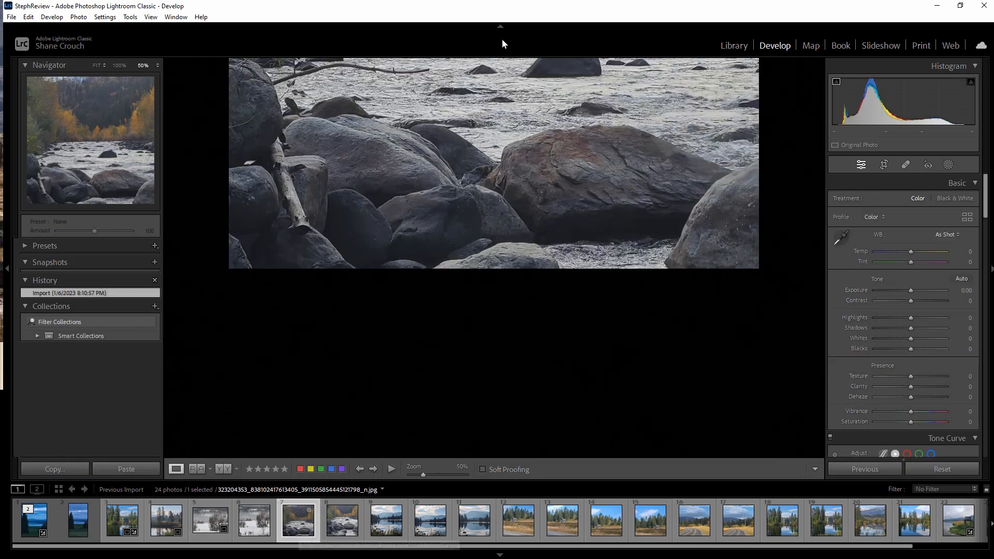
click(480, 185)
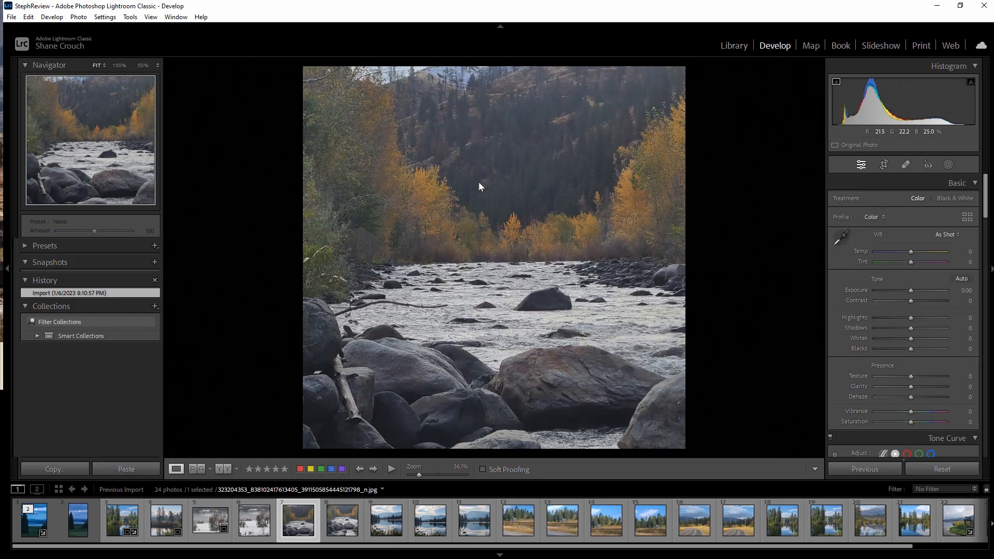
click(327, 527)
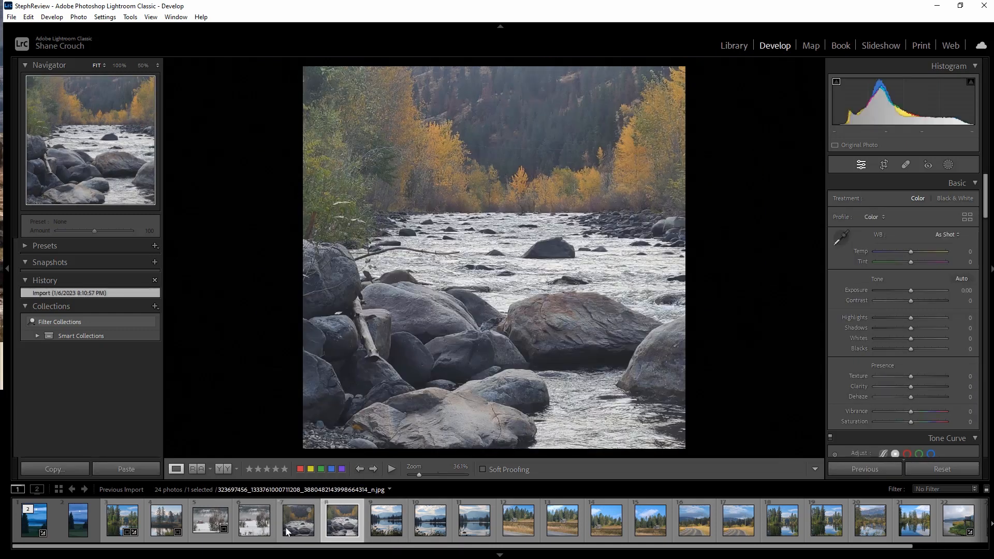
click(286, 530)
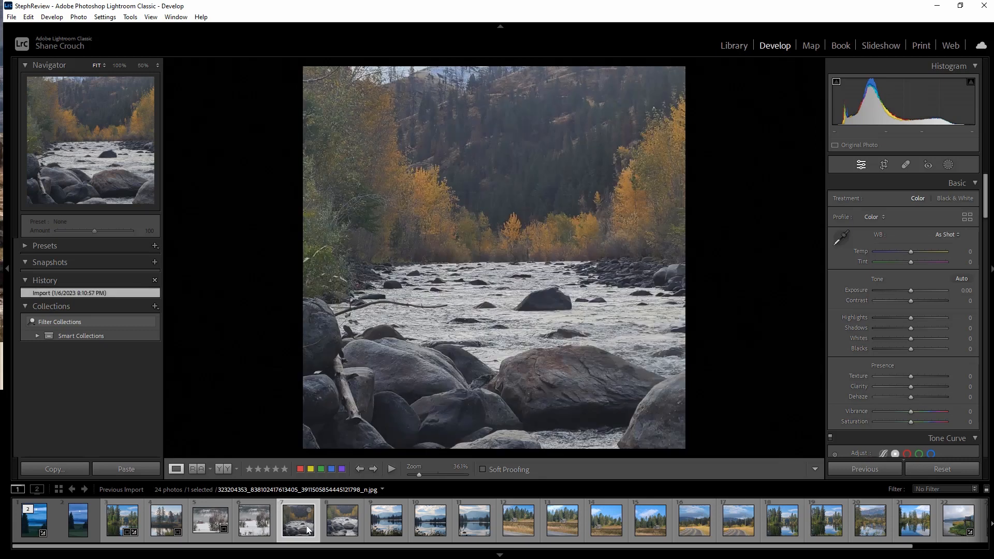
click(341, 529)
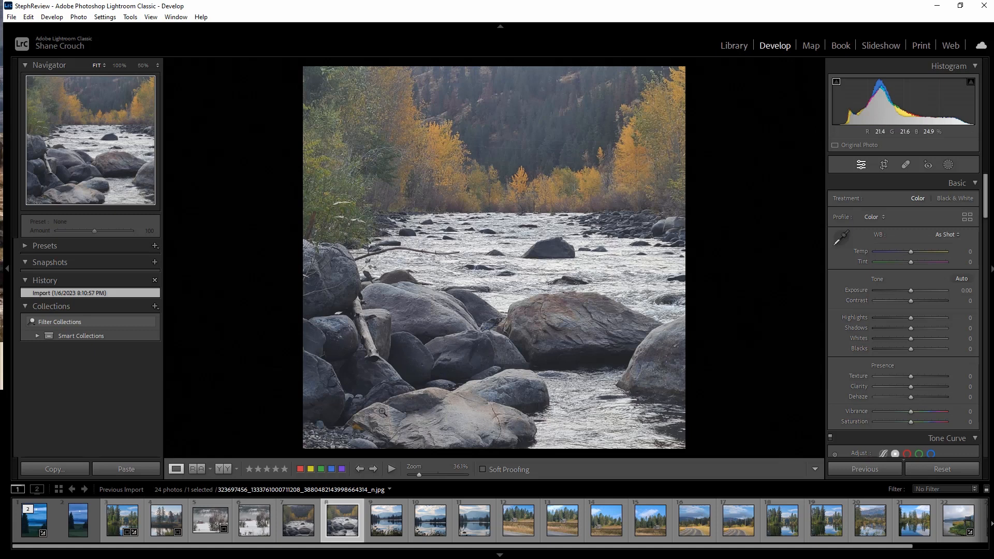
click(285, 527)
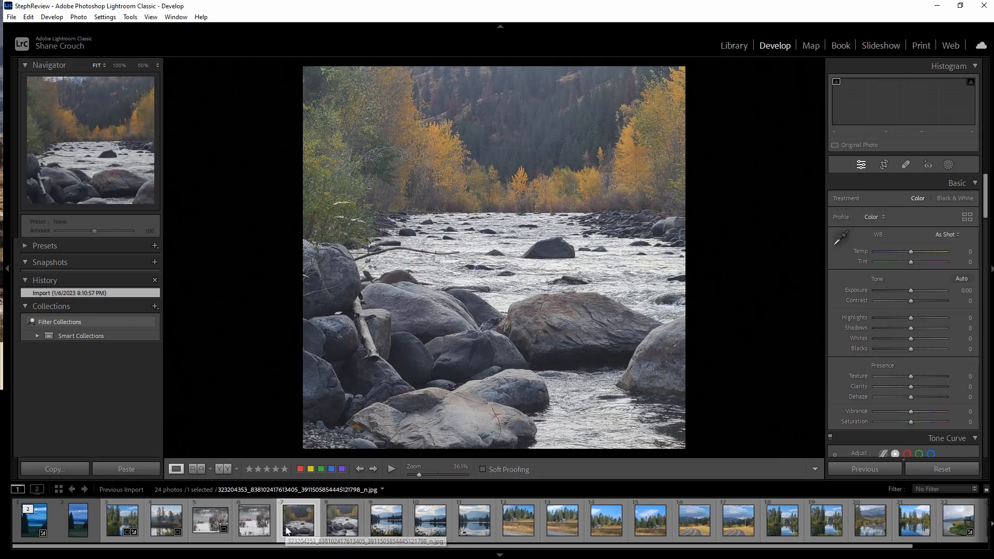